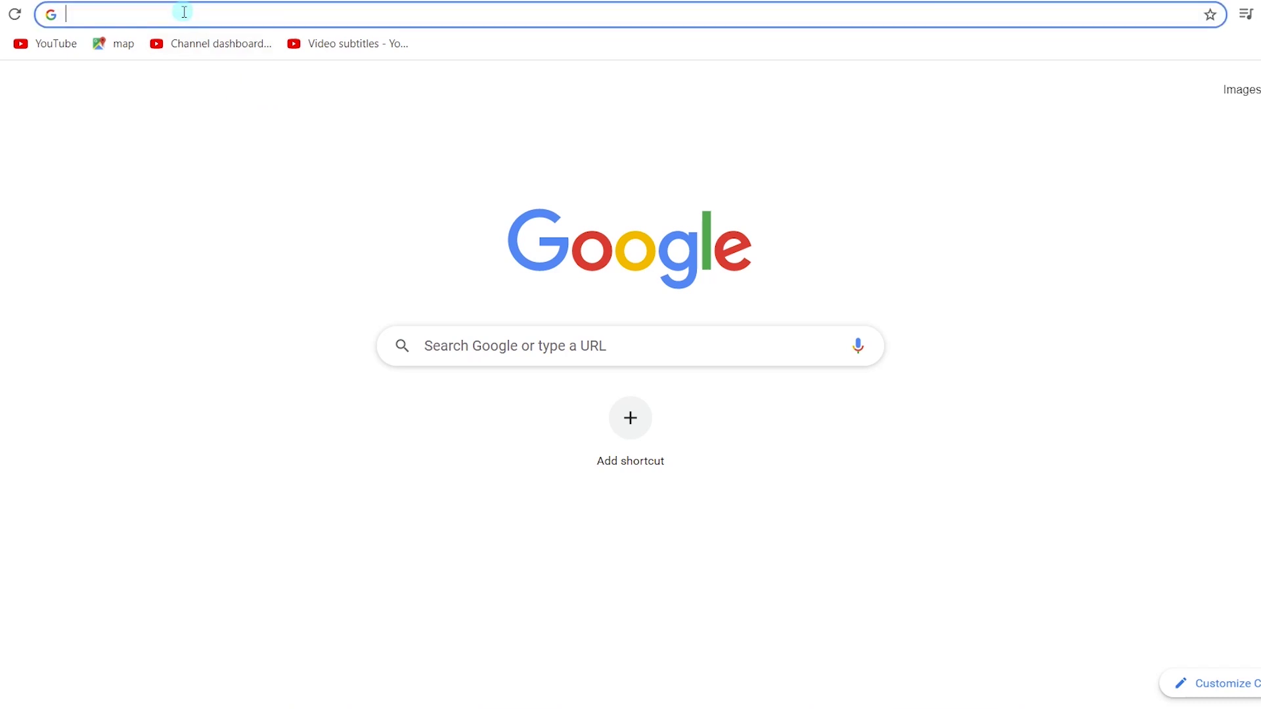
# Search Google for 'filmforth' and open the FilmForth result from ioforth.com.
pyautogui.write('fi')
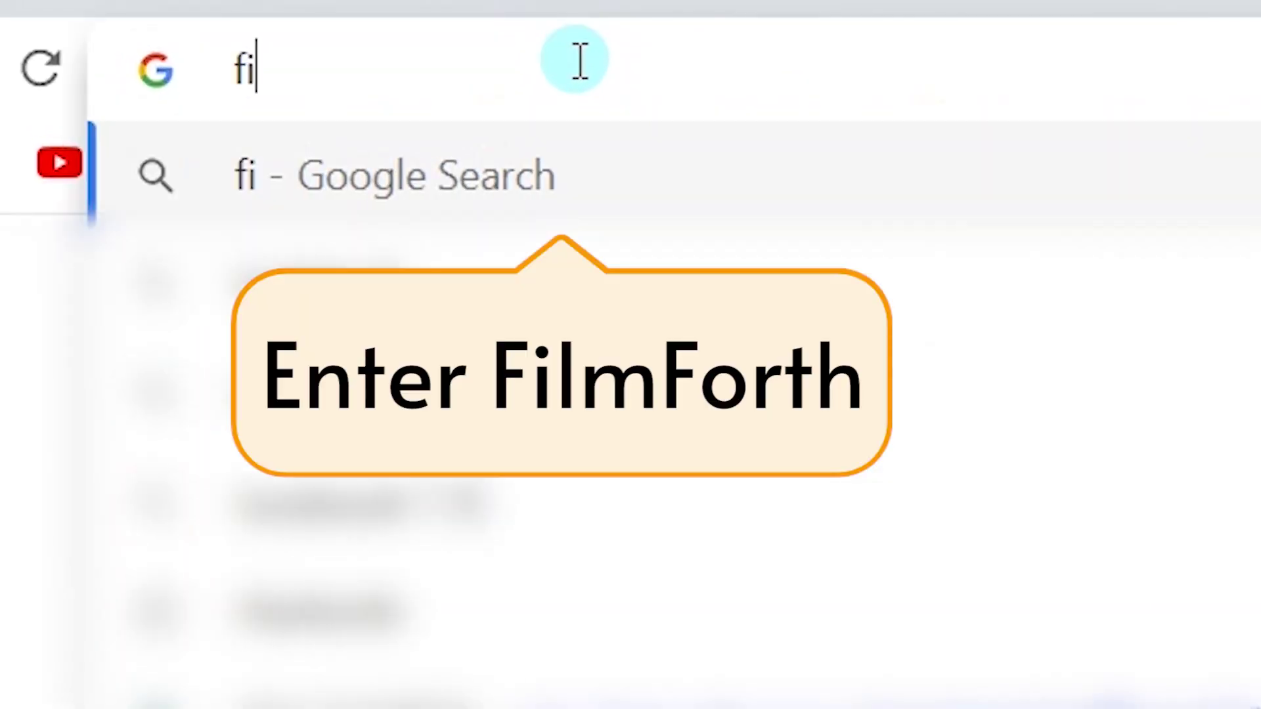
pyautogui.write('lmforth')
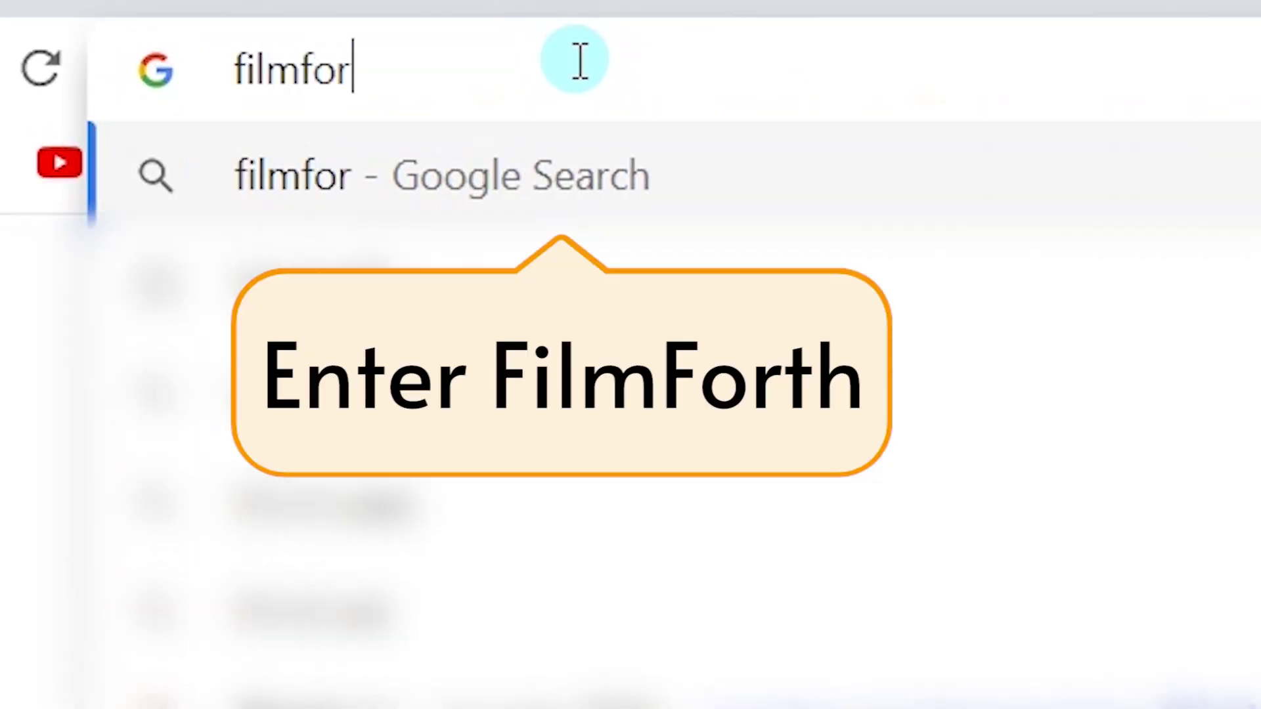
pyautogui.press('Return')
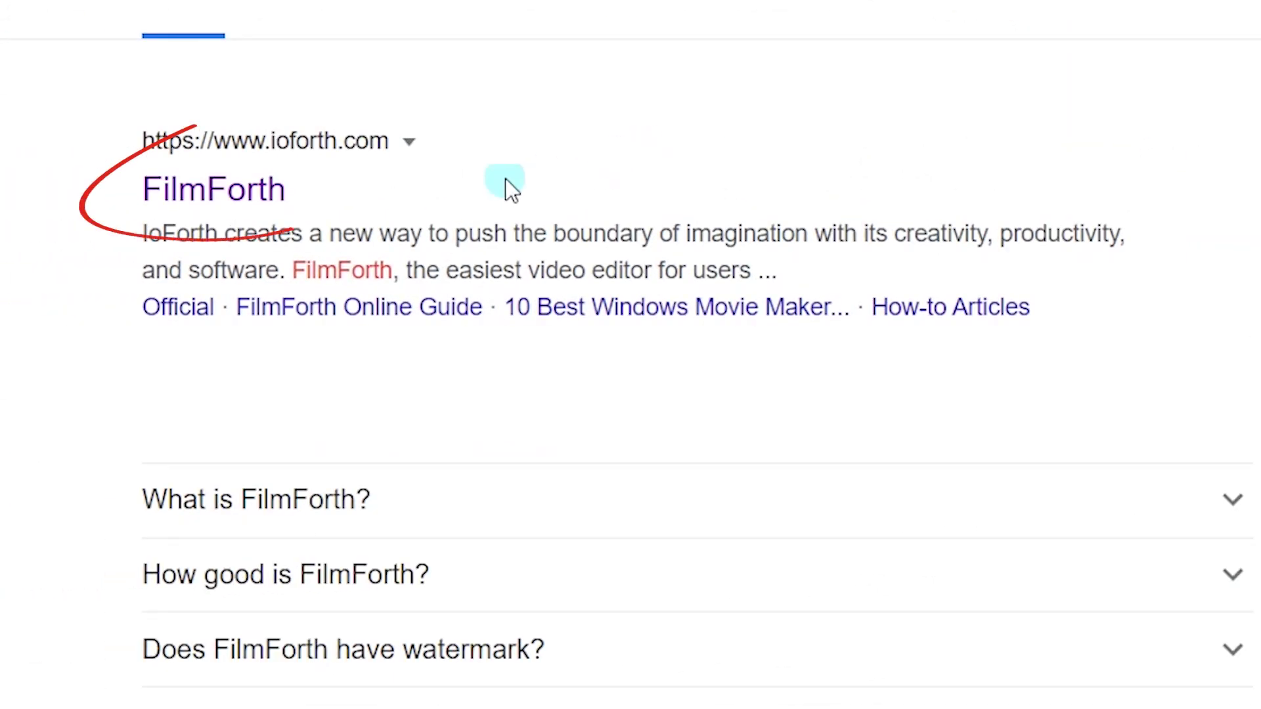
pyautogui.click(268, 217)
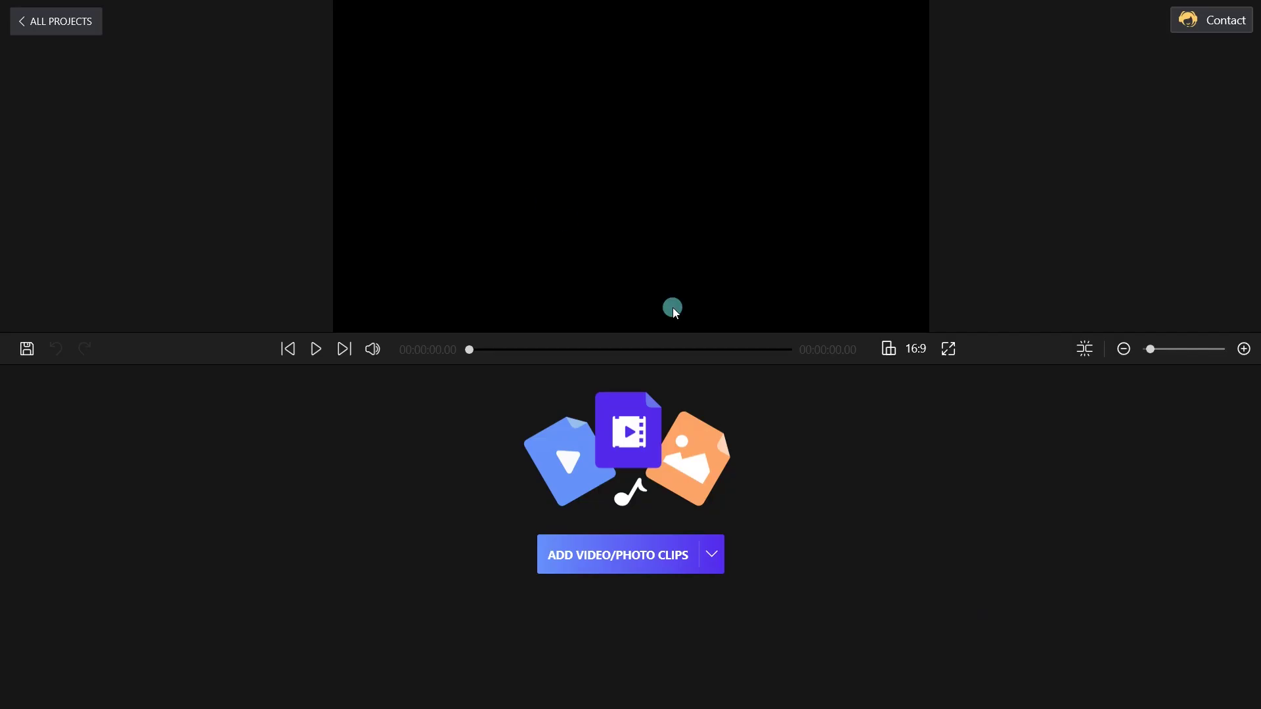
# Start a new 16:9 project with a 1.3 s Fade To White opening, and preview it.
pyautogui.click(685, 518)
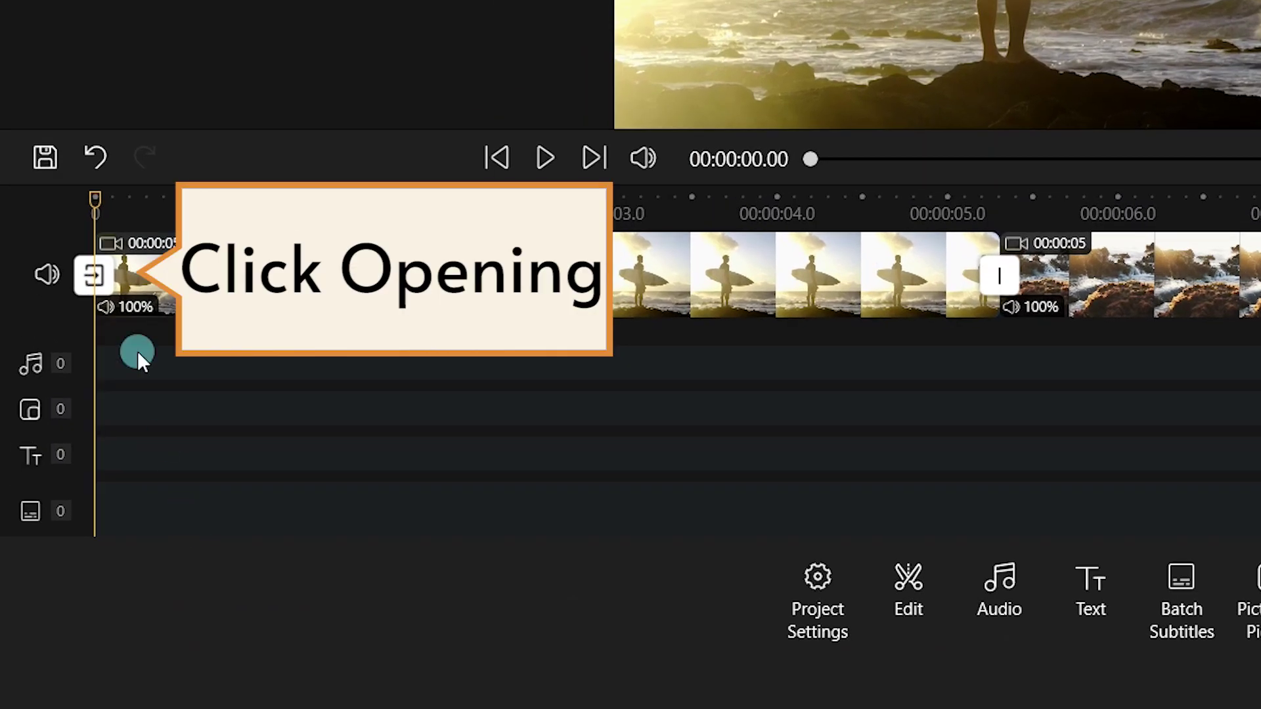
pyautogui.click(95, 274)
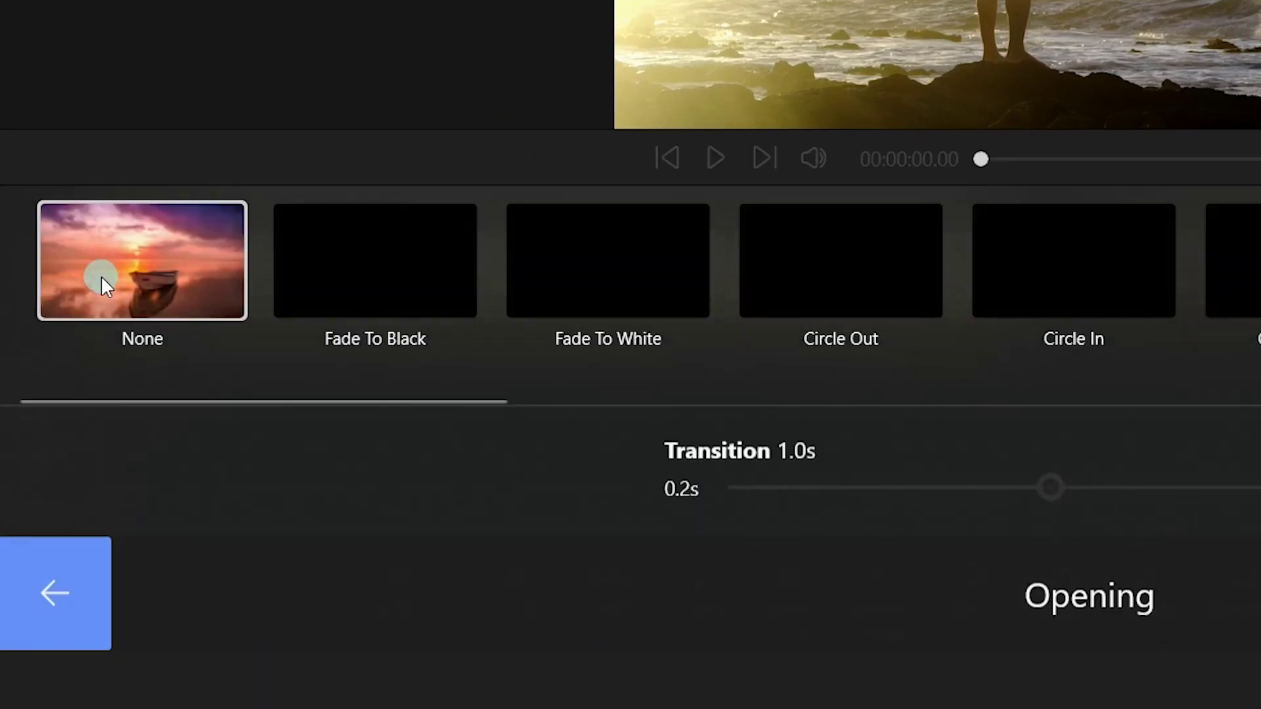
pyautogui.click(594, 267)
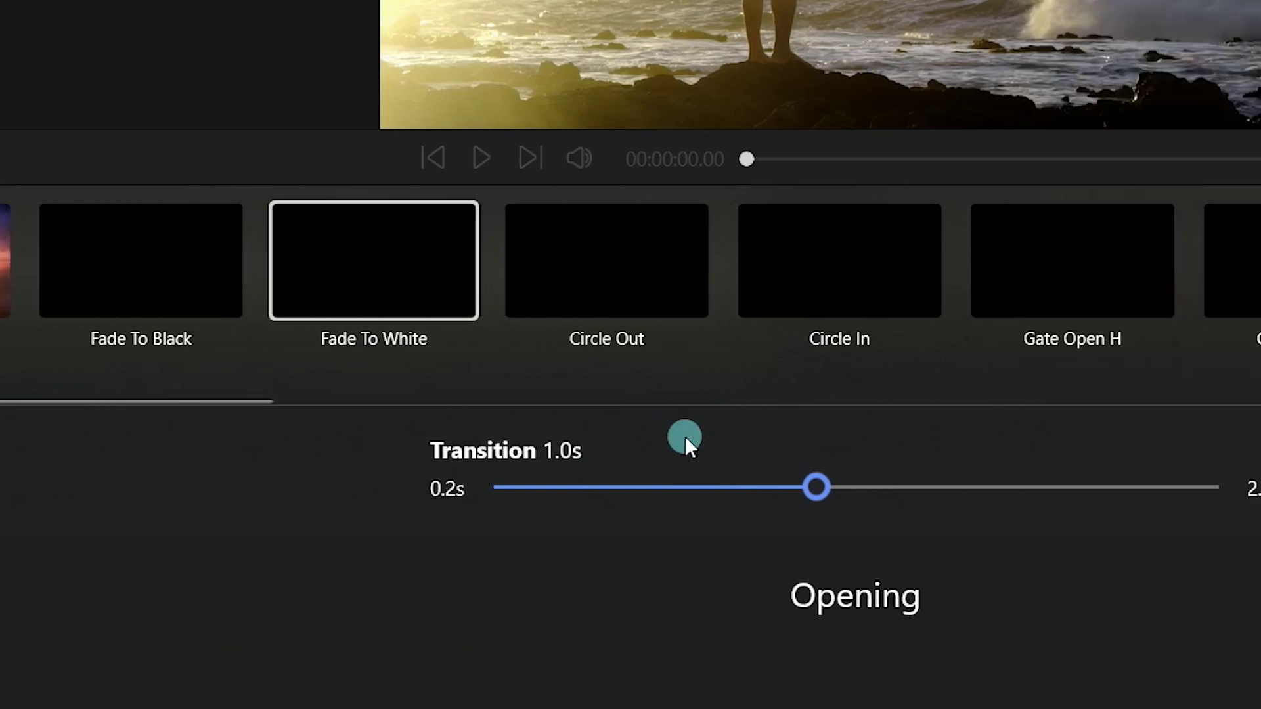
pyautogui.moveTo(726, 503); pyautogui.dragTo(757, 505)
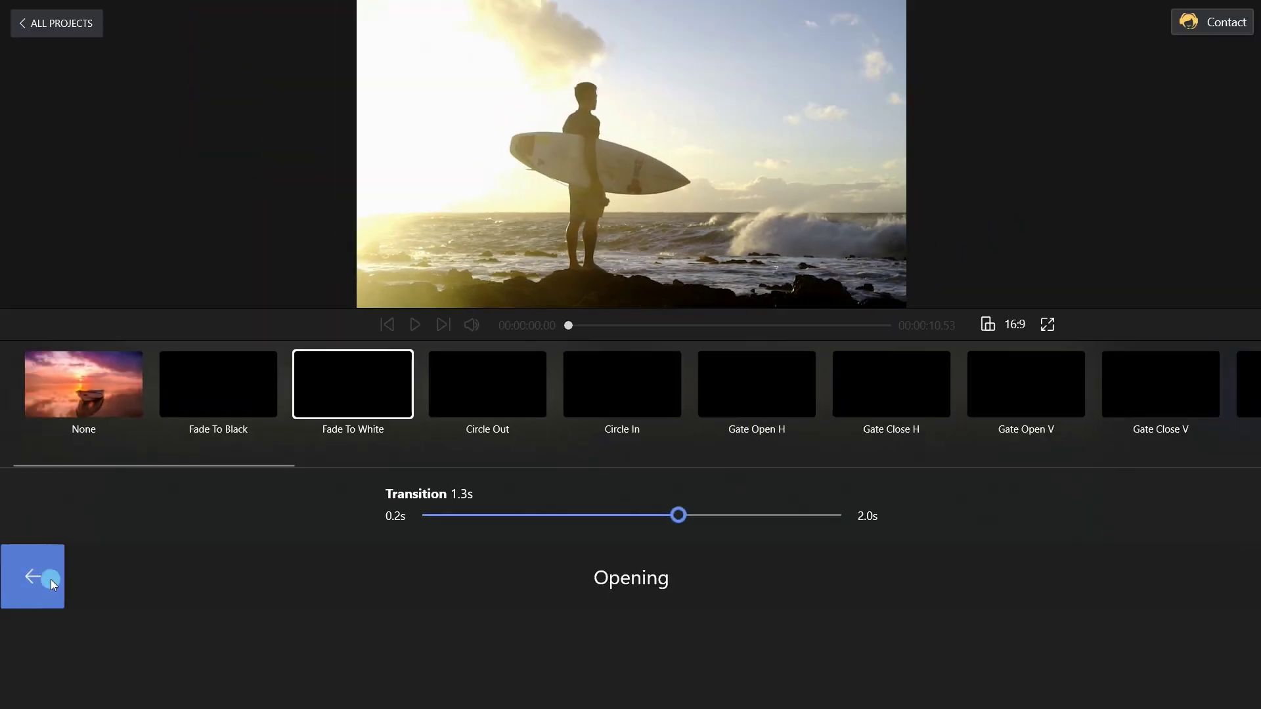
pyautogui.click(53, 582)
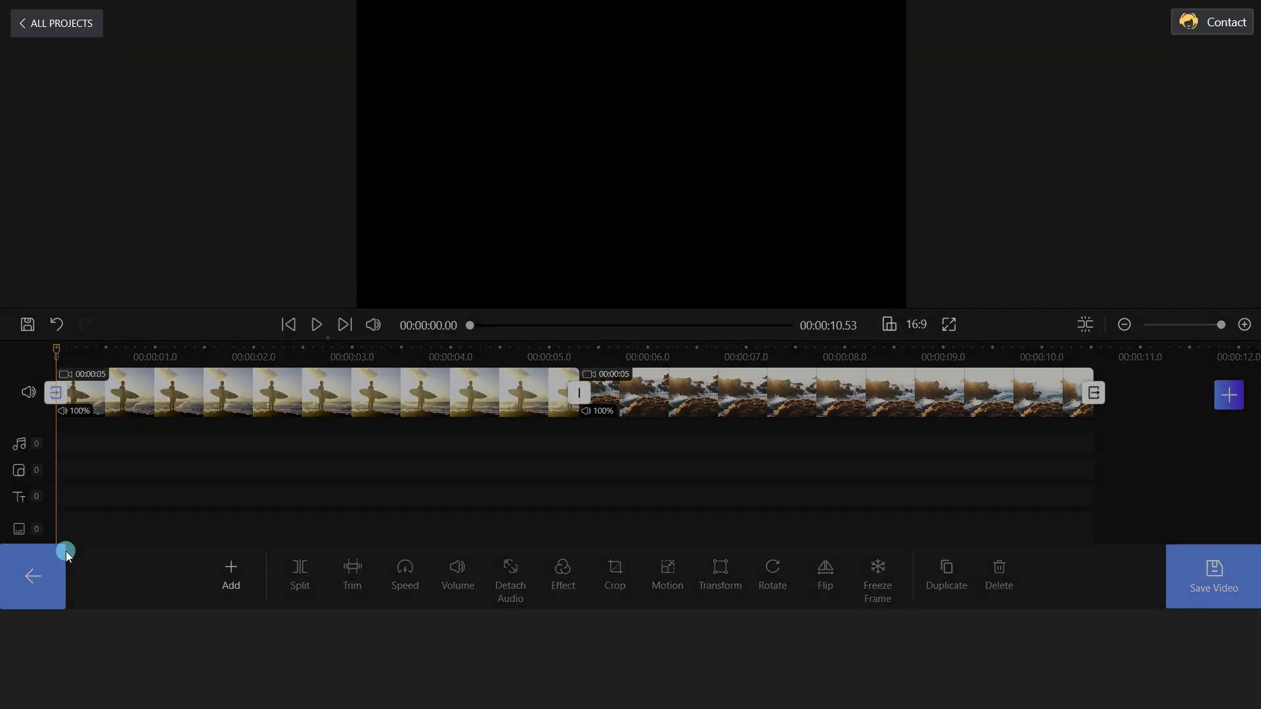
pyautogui.click(313, 325)
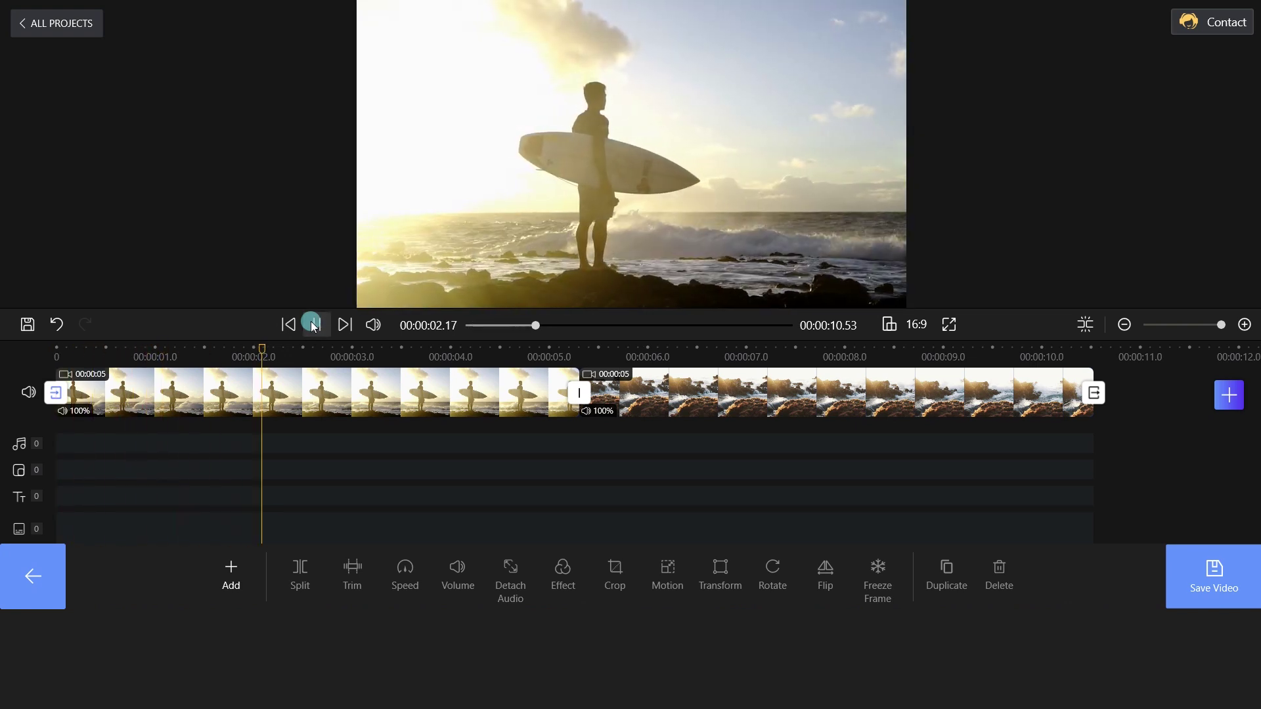
pyautogui.click(313, 324)
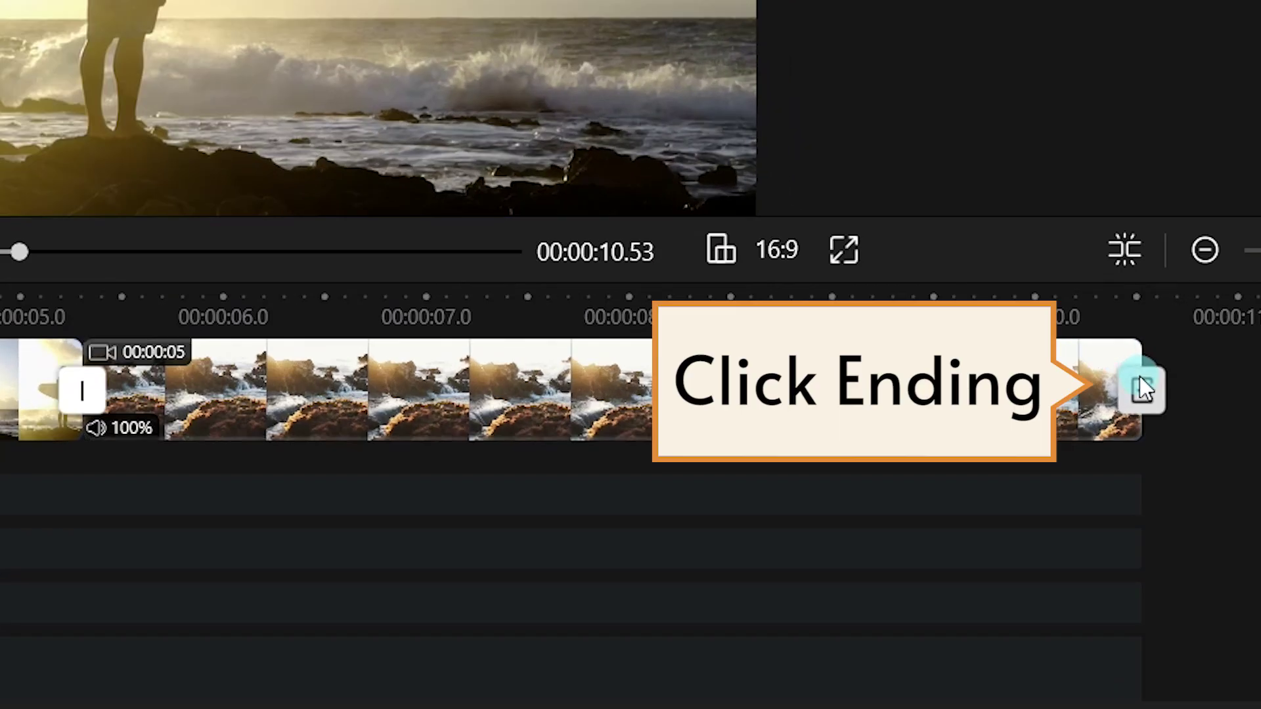
# Apply a Fade To Black ending transition and play the video to check it.
pyautogui.click(1095, 393)
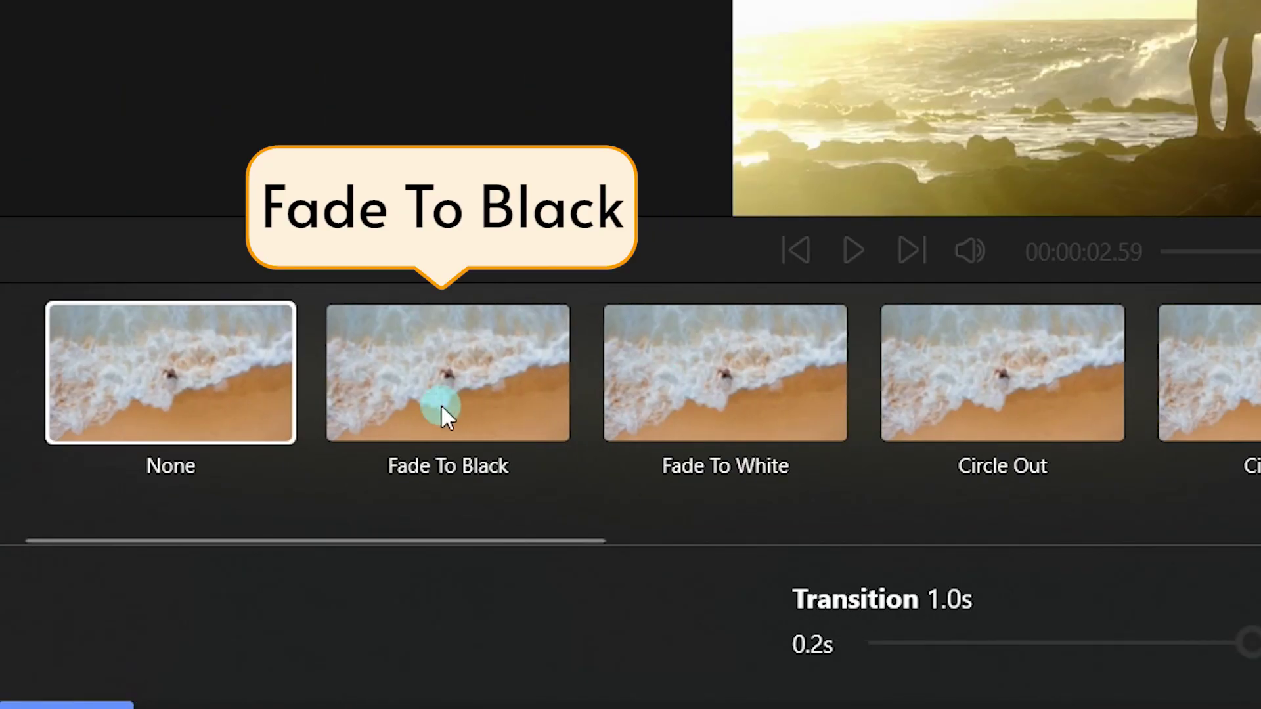
pyautogui.click(440, 404)
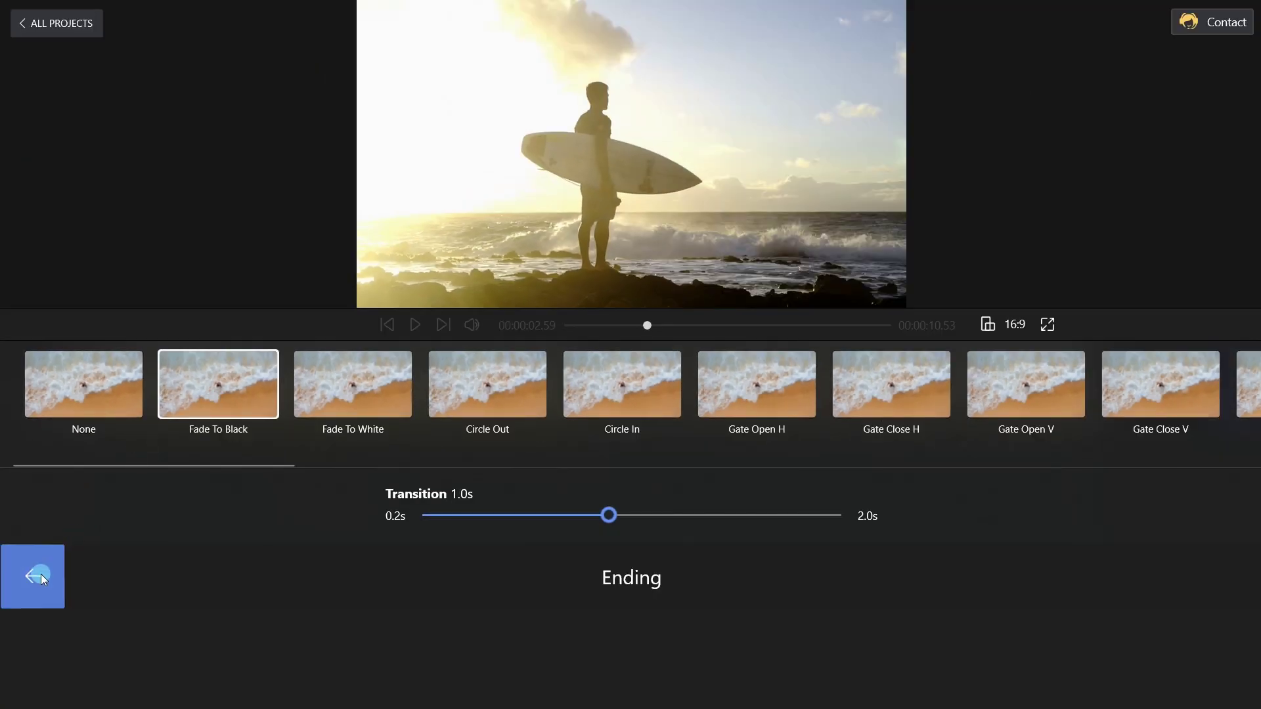
pyautogui.click(41, 574)
pyautogui.click(322, 324)
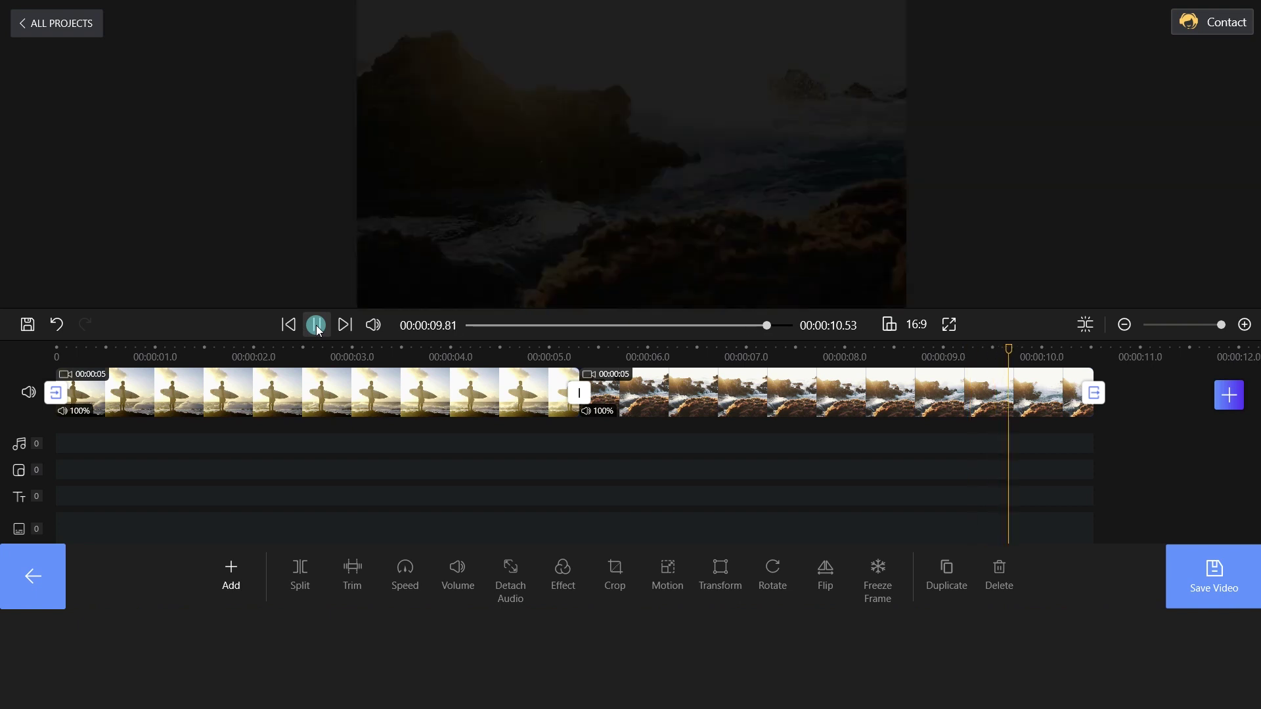
# Insert an Opacity transition between the two clips, preview it, and rewind near the start.
pyautogui.click(578, 393)
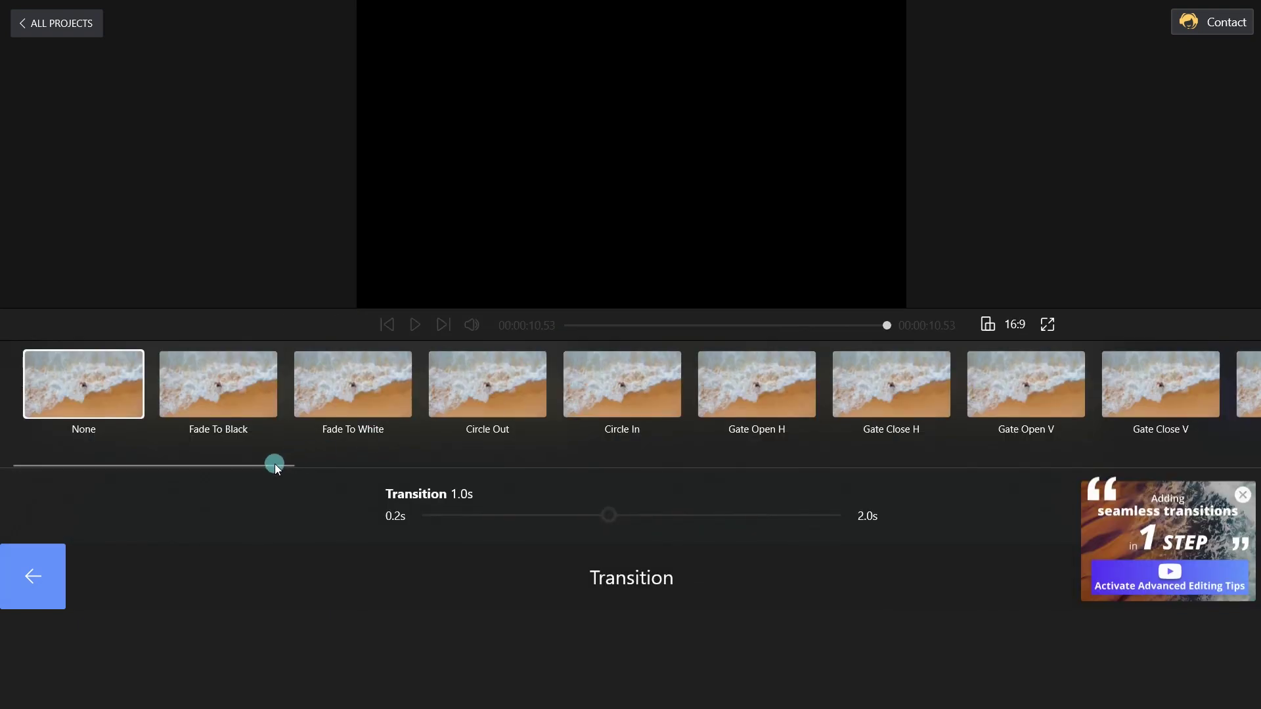
pyautogui.moveTo(272, 462); pyautogui.dragTo(756, 476)
pyautogui.click(744, 408)
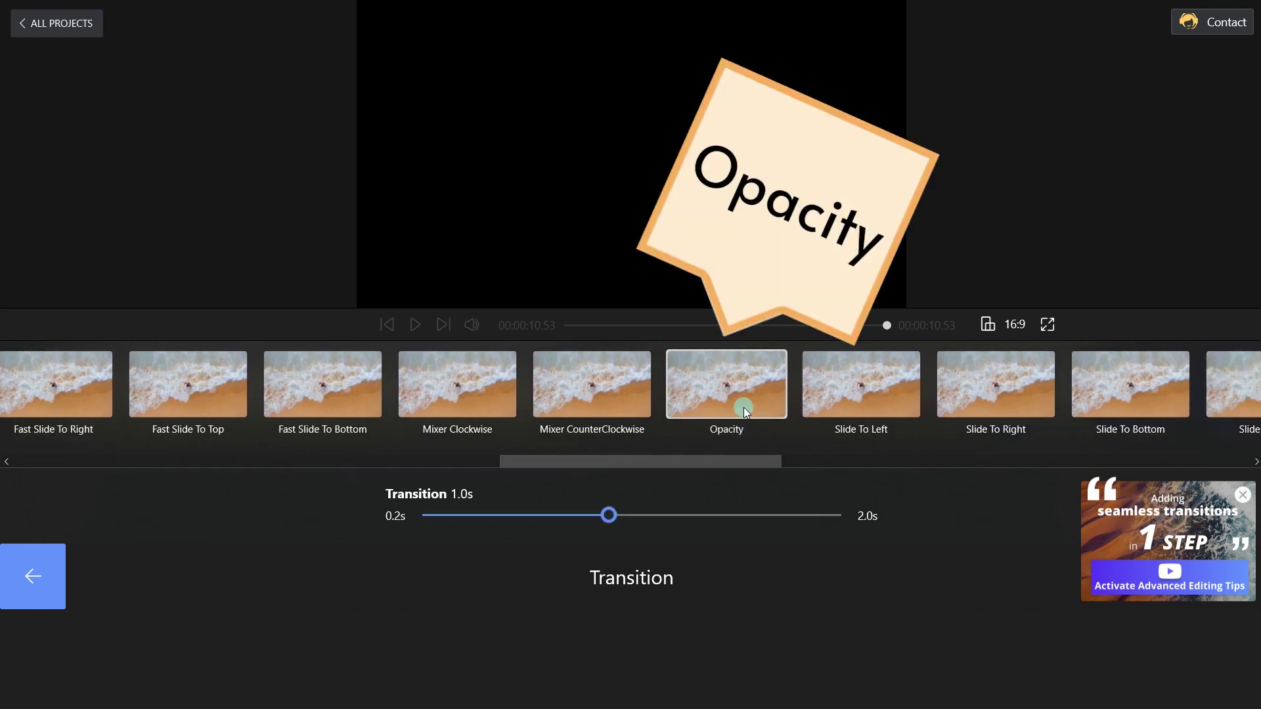
pyautogui.click(44, 569)
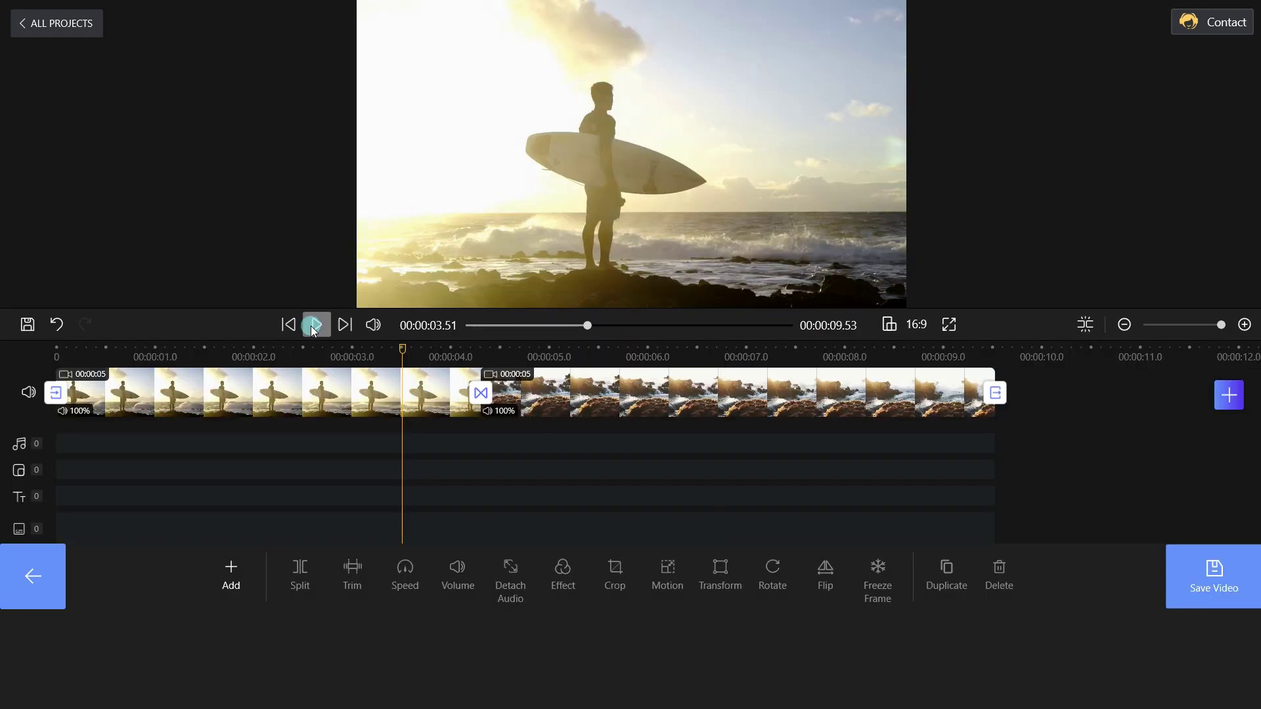
pyautogui.click(314, 327)
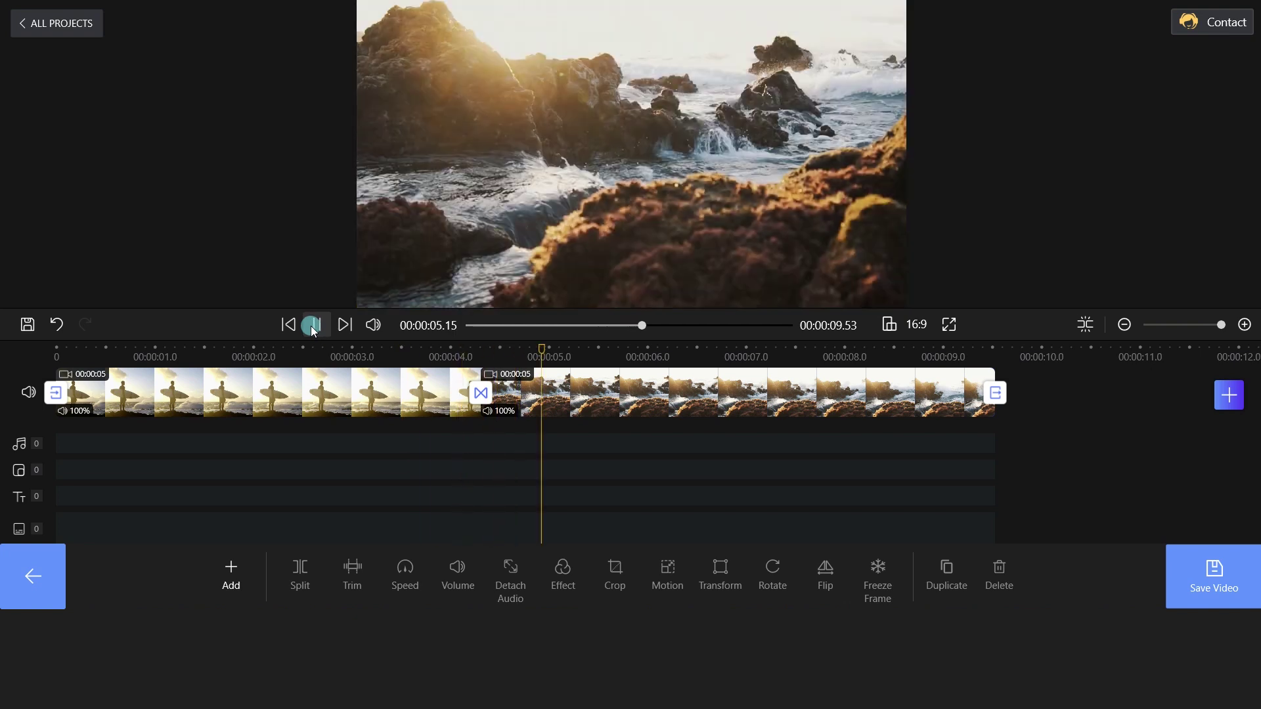
pyautogui.click(226, 354)
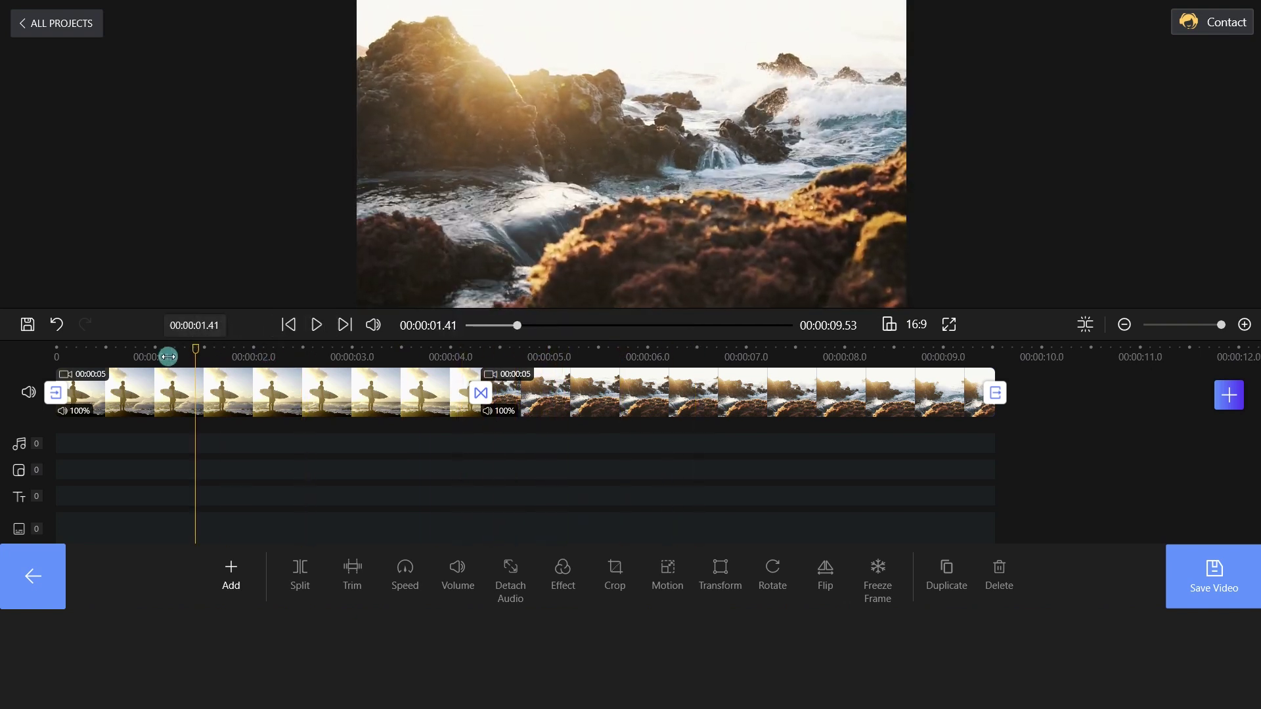
pyautogui.moveTo(201, 355); pyautogui.dragTo(14, 363)
# Add a text title reading 'Holiday' in the MV Boli font.
pyautogui.click(30, 570)
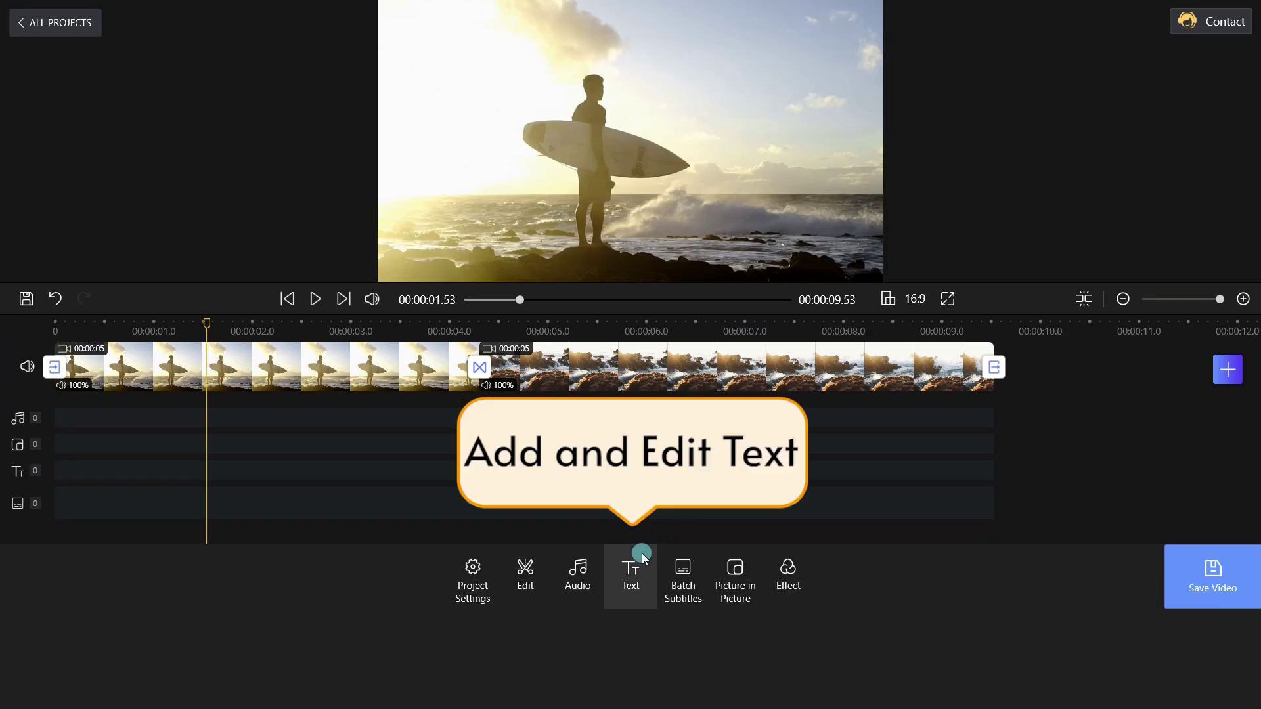
pyautogui.click(633, 569)
pyautogui.click(415, 579)
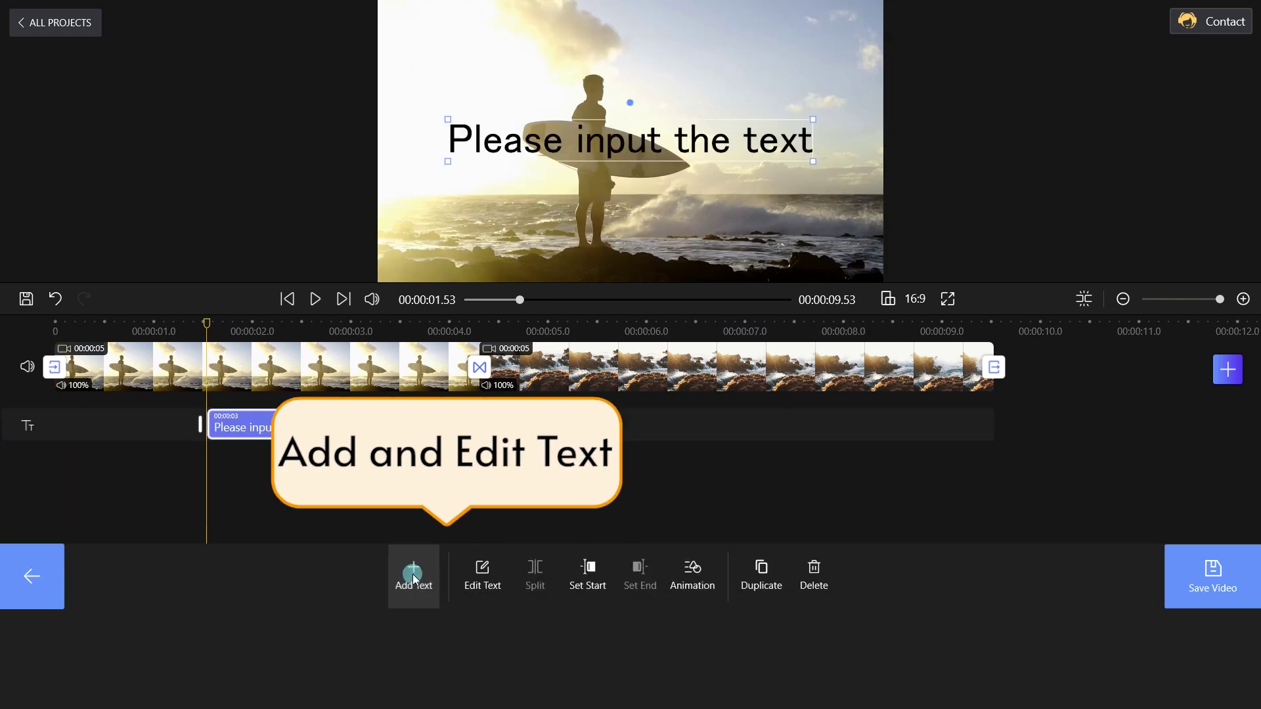
pyautogui.click(483, 574)
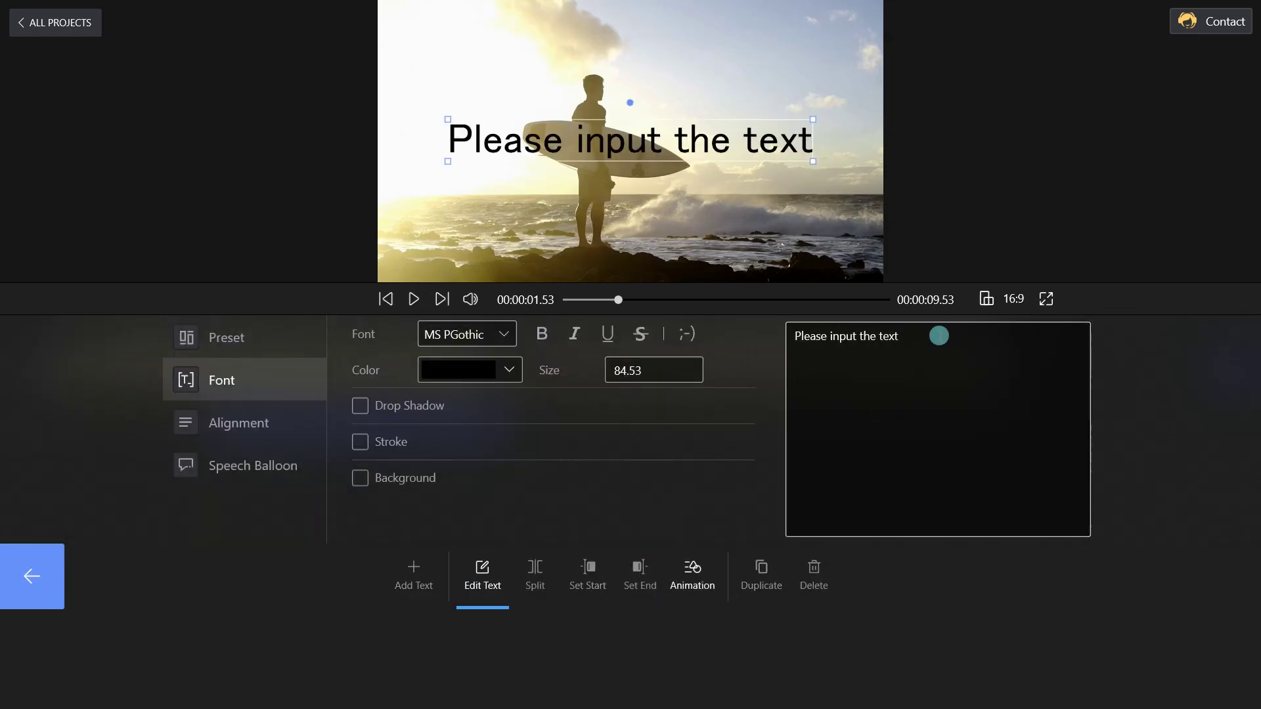
pyautogui.moveTo(937, 335); pyautogui.dragTo(776, 343)
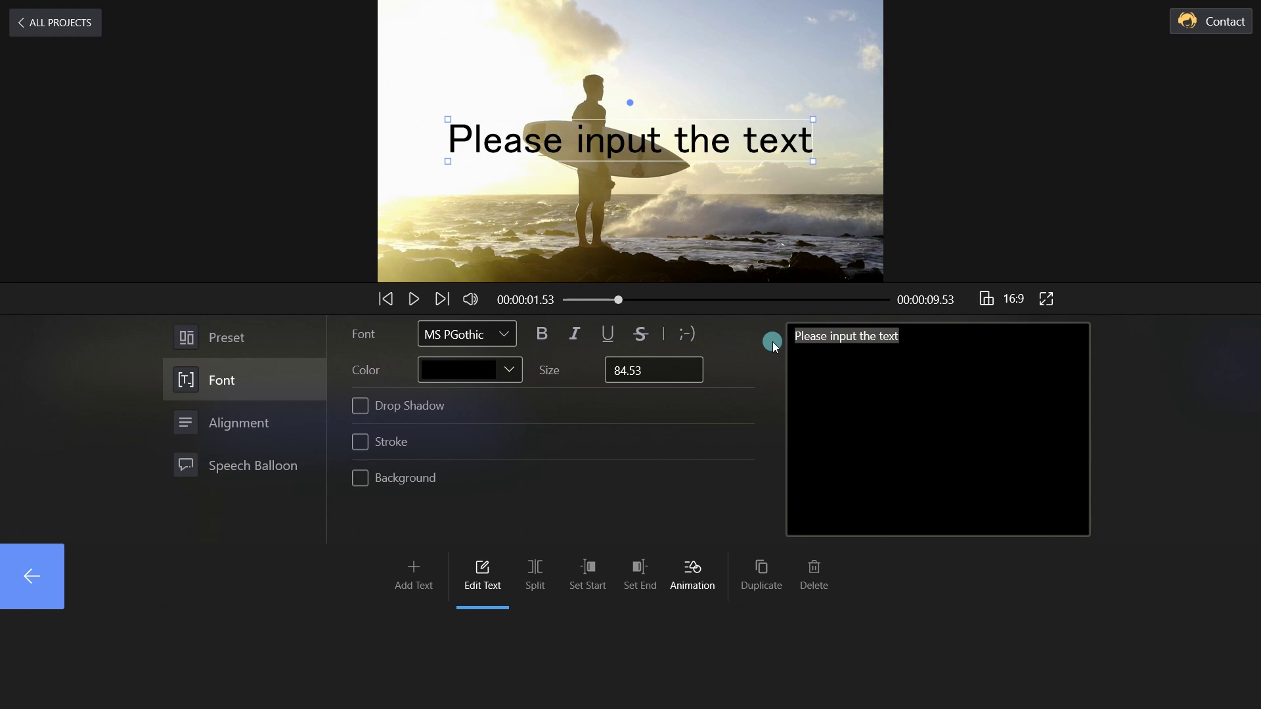
pyautogui.write('Holiday')
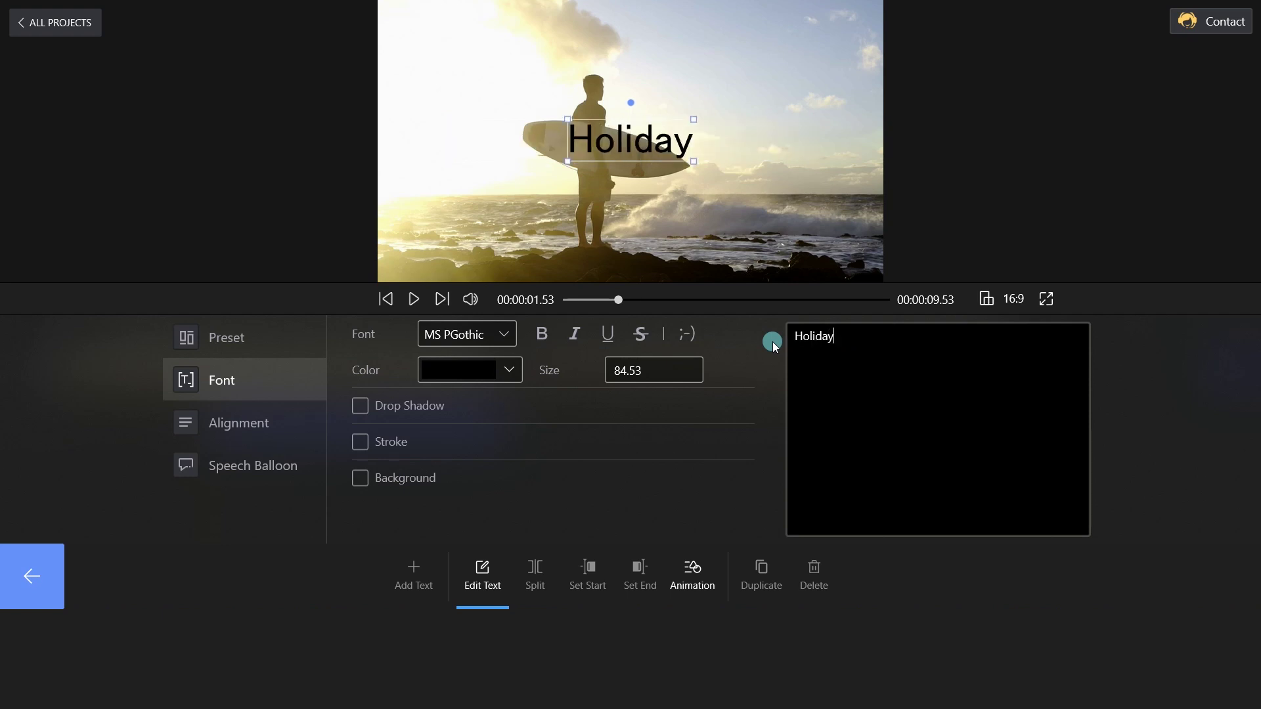
pyautogui.click(515, 341)
pyautogui.click(501, 359)
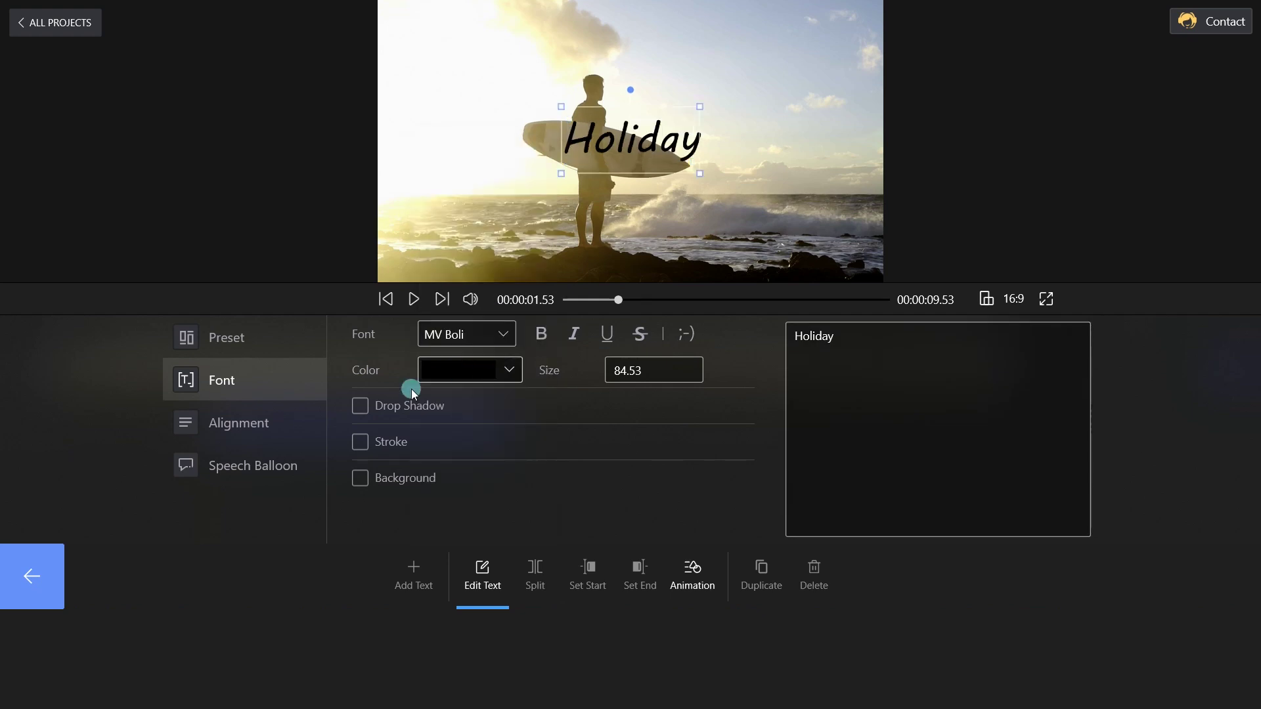
# Move the Holiday title to the video start and trim it to two seconds.
pyautogui.click(29, 561)
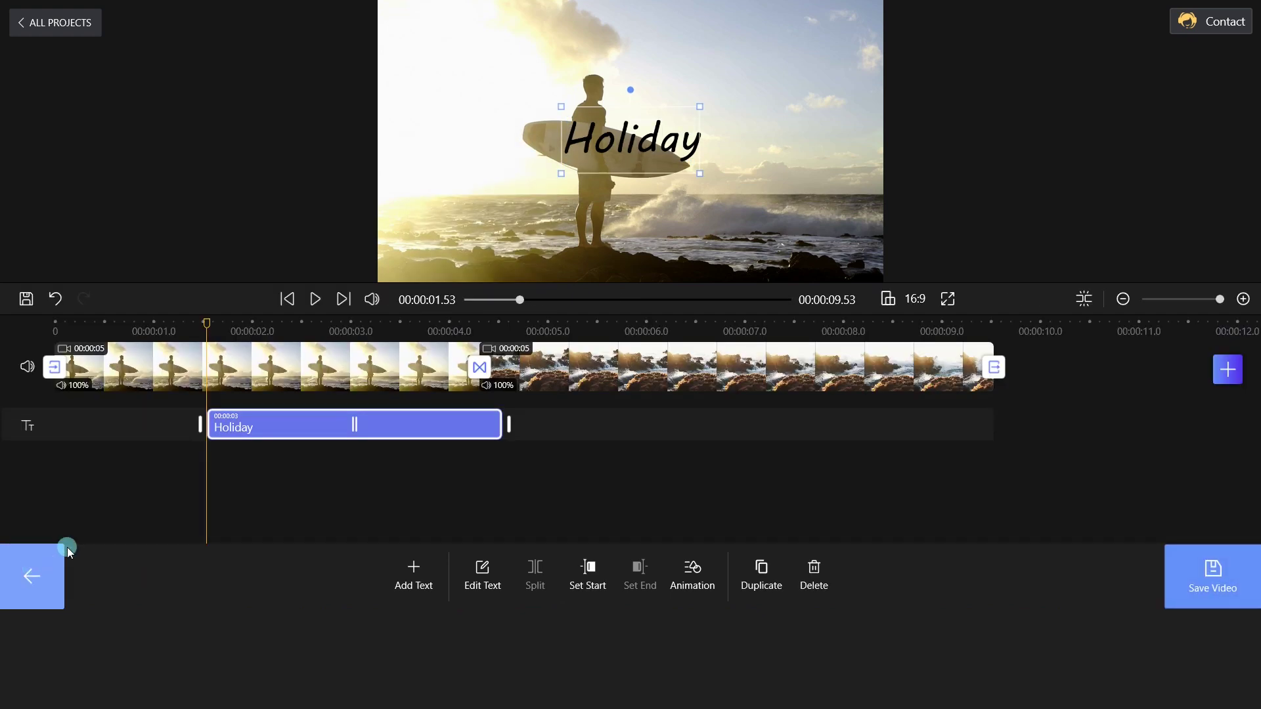
pyautogui.click(316, 430)
pyautogui.moveTo(351, 430); pyautogui.dragTo(161, 440)
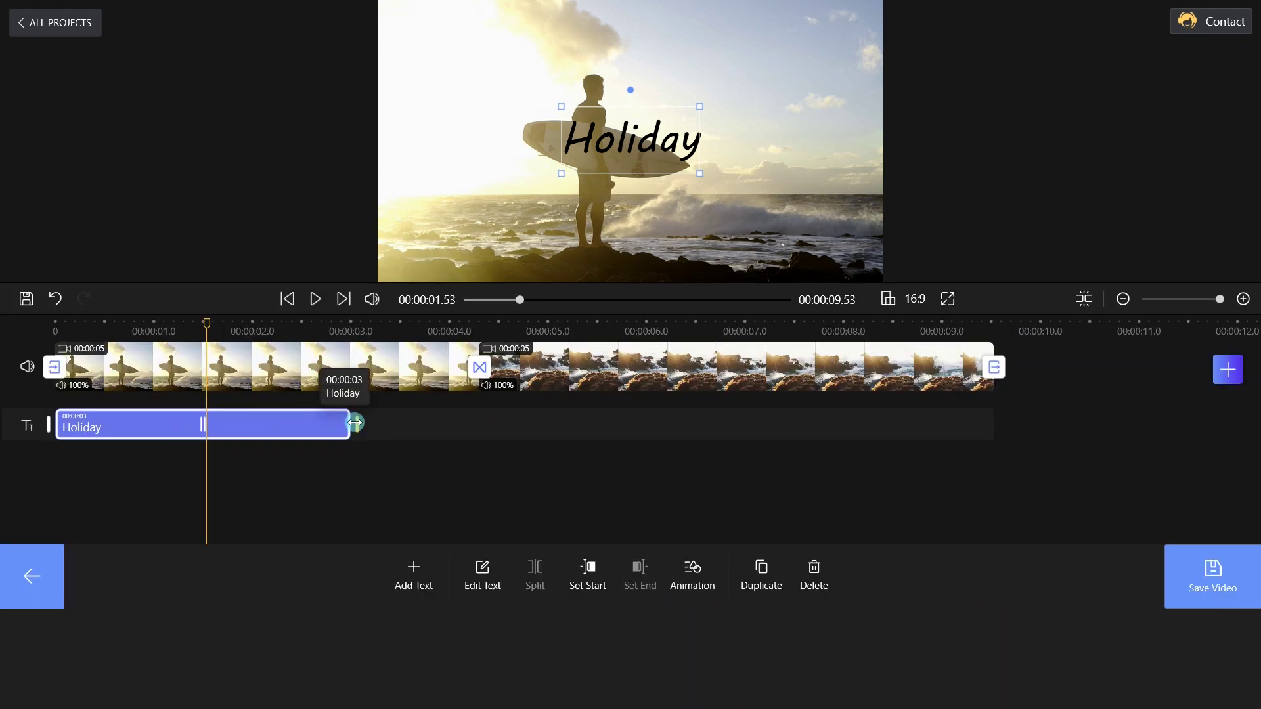
pyautogui.moveTo(355, 422); pyautogui.dragTo(293, 424)
# Give the Holiday title a Fade Out exit animation.
pyautogui.click(695, 566)
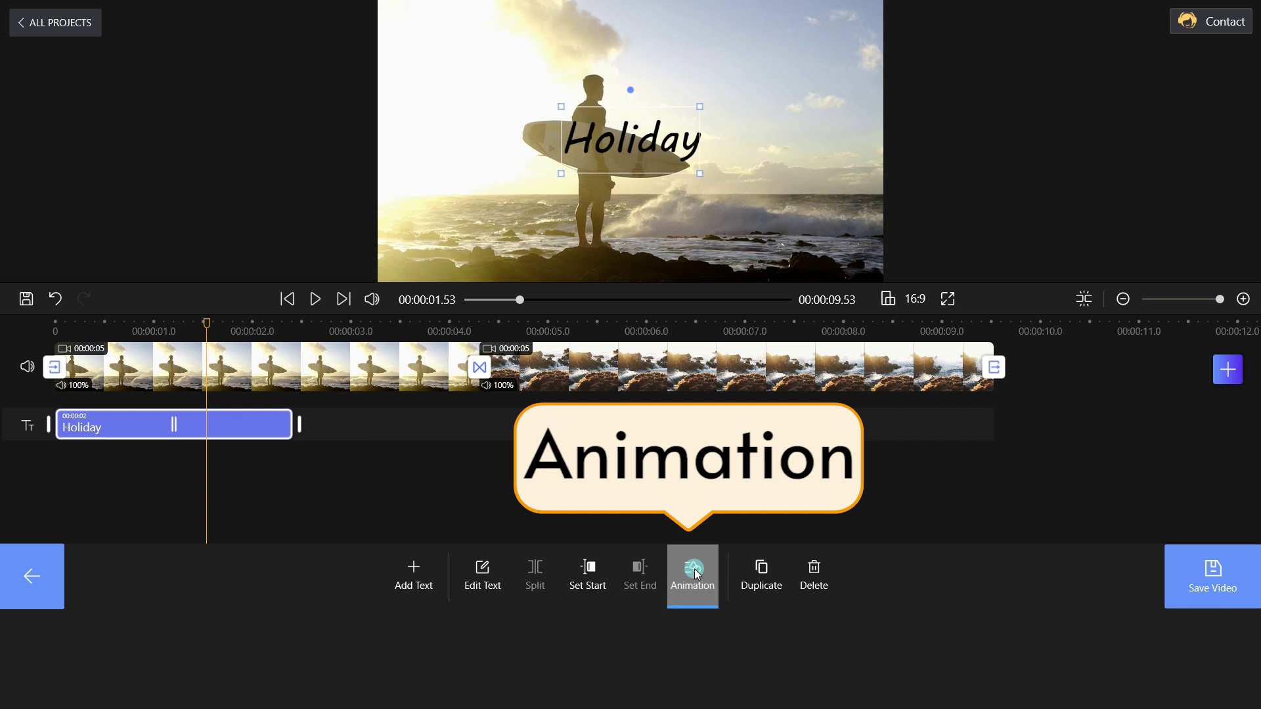
pyautogui.click(256, 391)
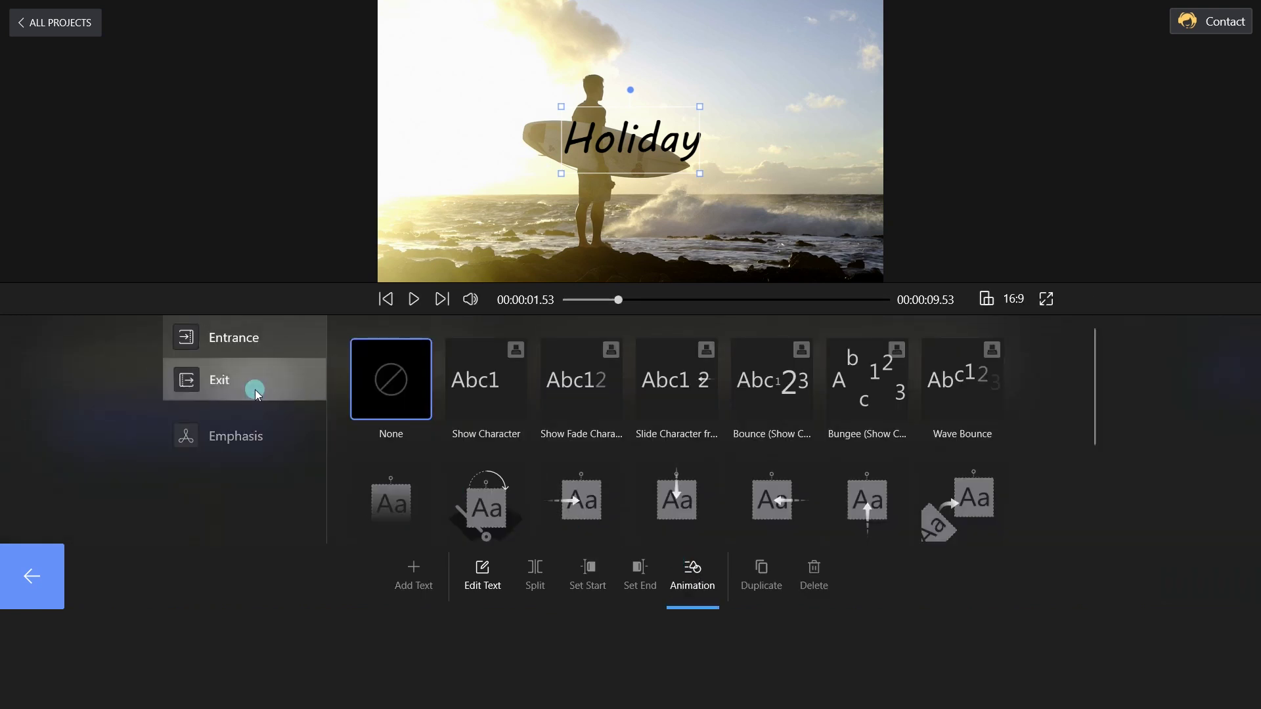
pyautogui.click(976, 383)
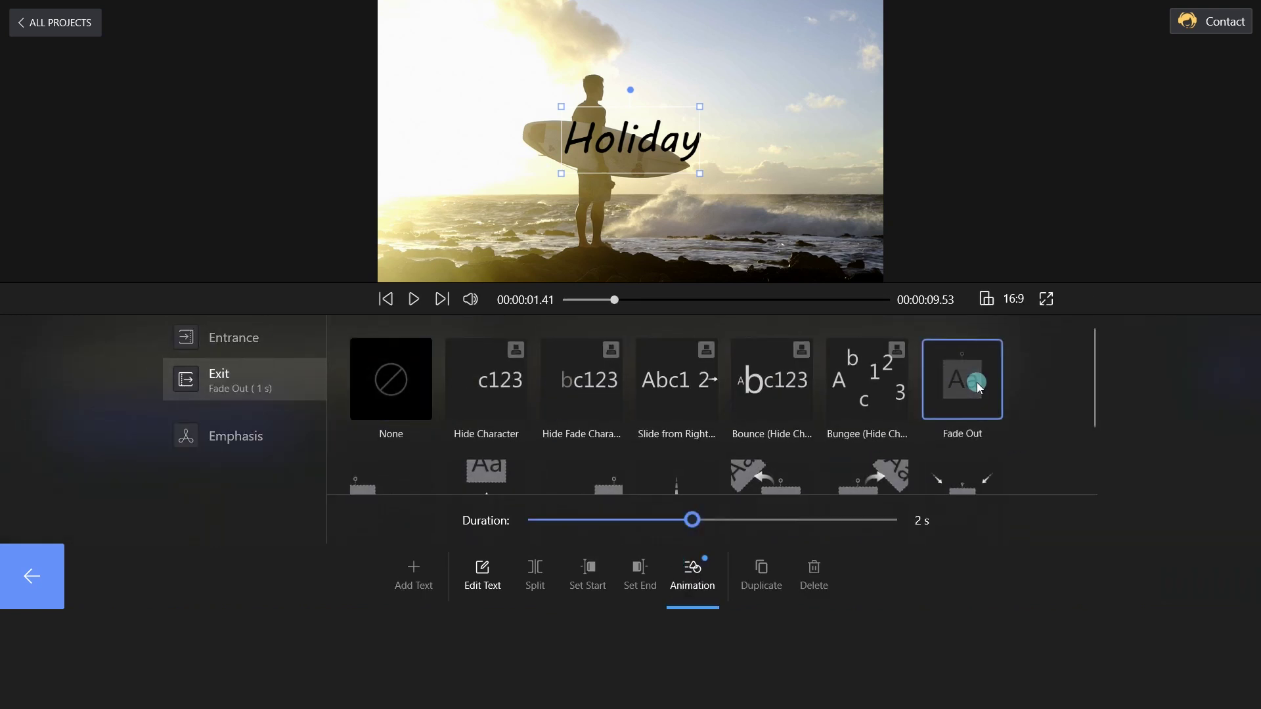
pyautogui.click(36, 575)
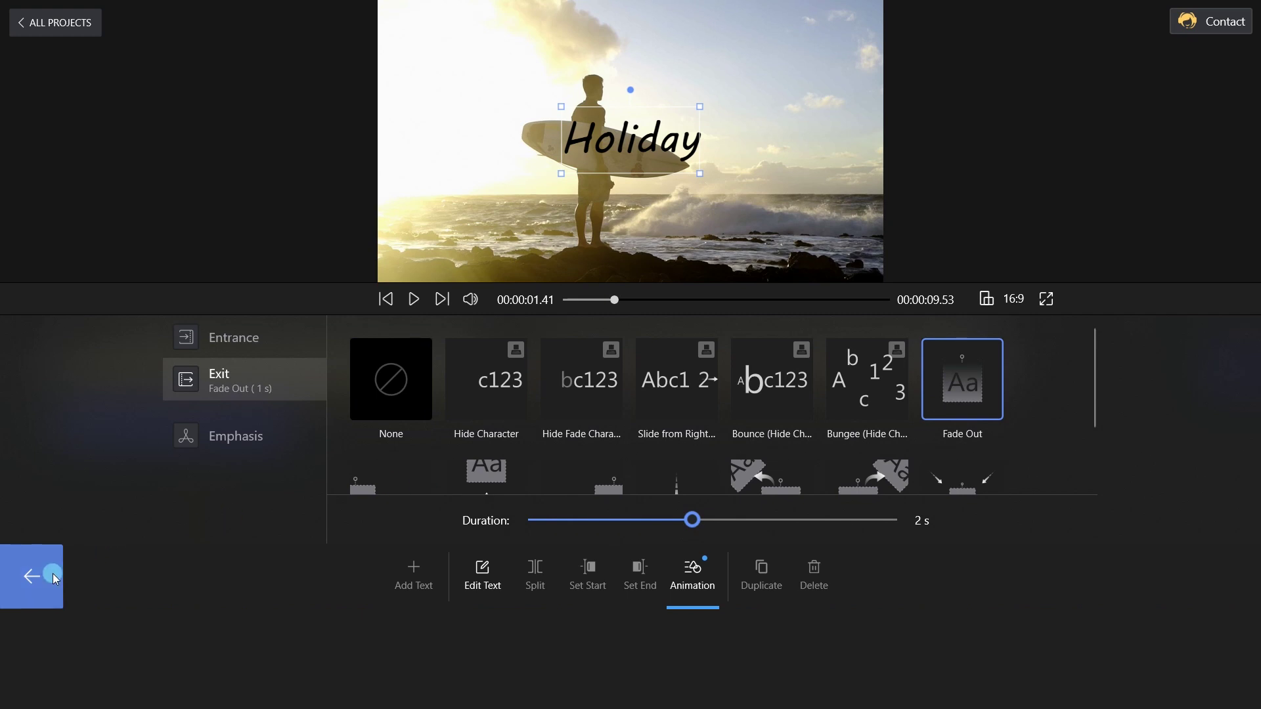
# Add the Good Feeling music file as background audio and open Save Video.
pyautogui.click(589, 570)
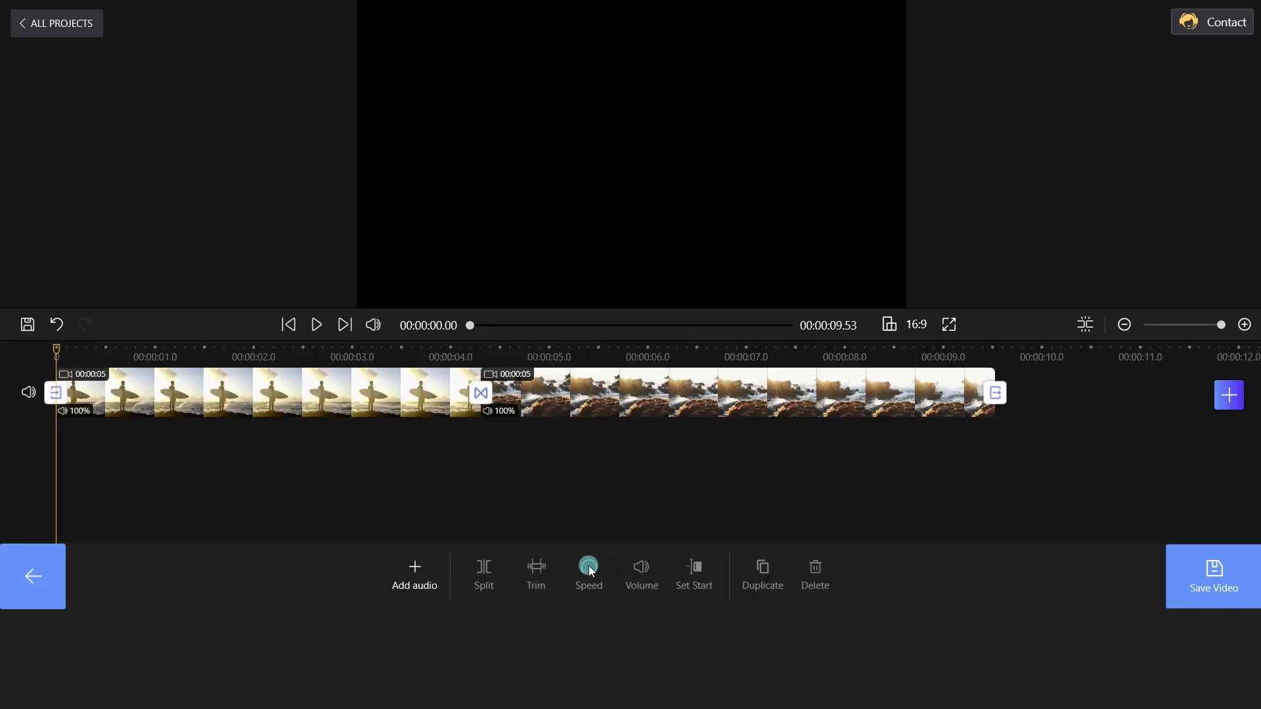
pyautogui.click(412, 587)
pyautogui.click(435, 439)
pyautogui.click(311, 324)
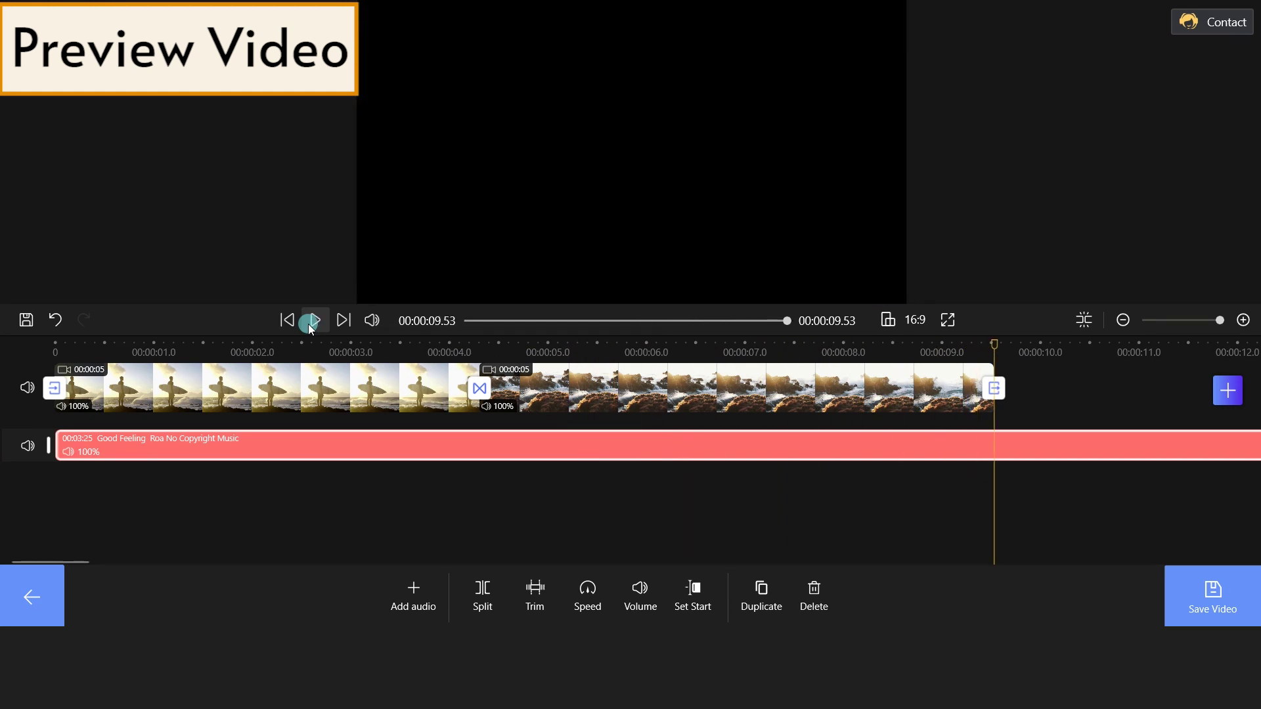
pyautogui.click(1203, 613)
# Choose 1080P as the Video Resolution and save the export.
pyautogui.click(790, 157)
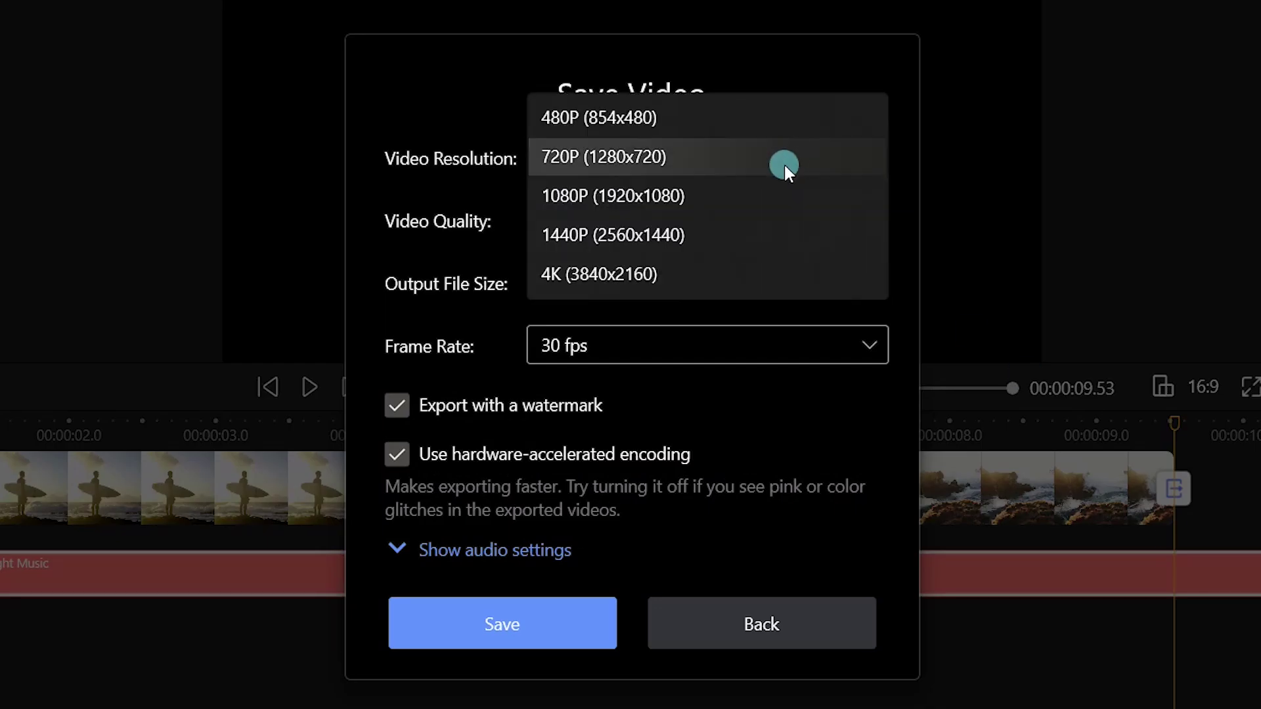
pyautogui.click(766, 197)
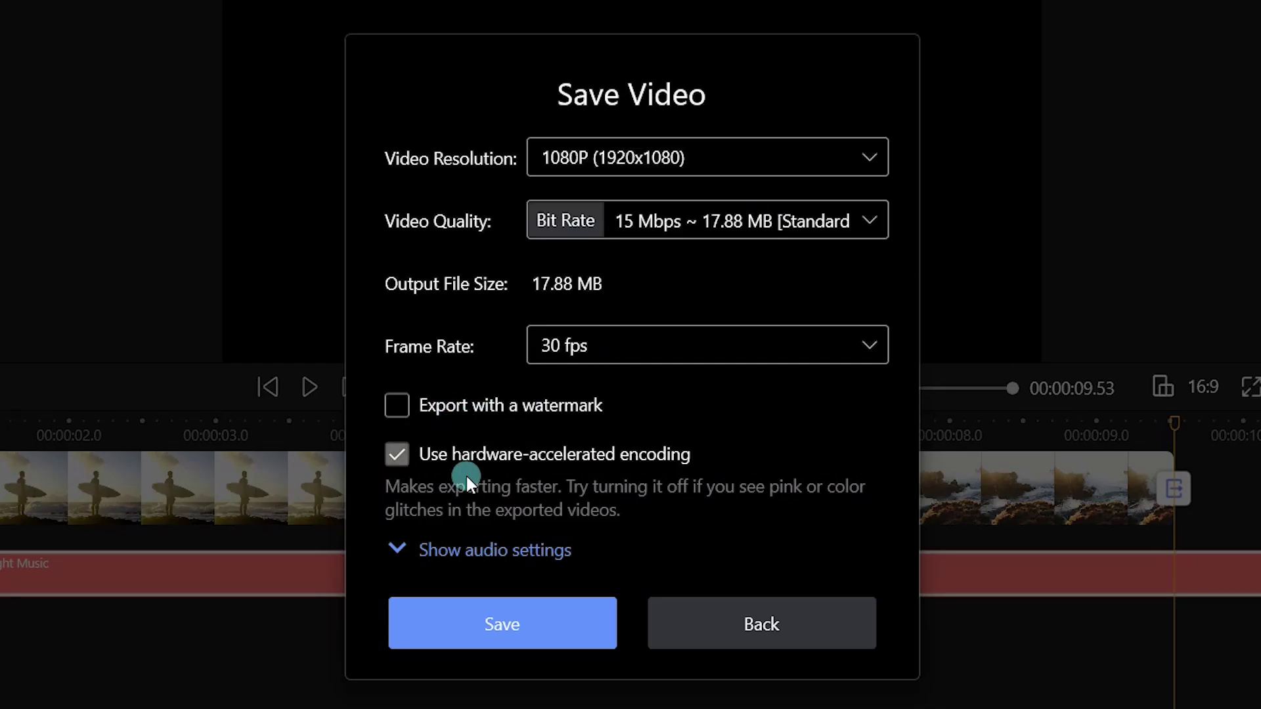
pyautogui.click(506, 612)
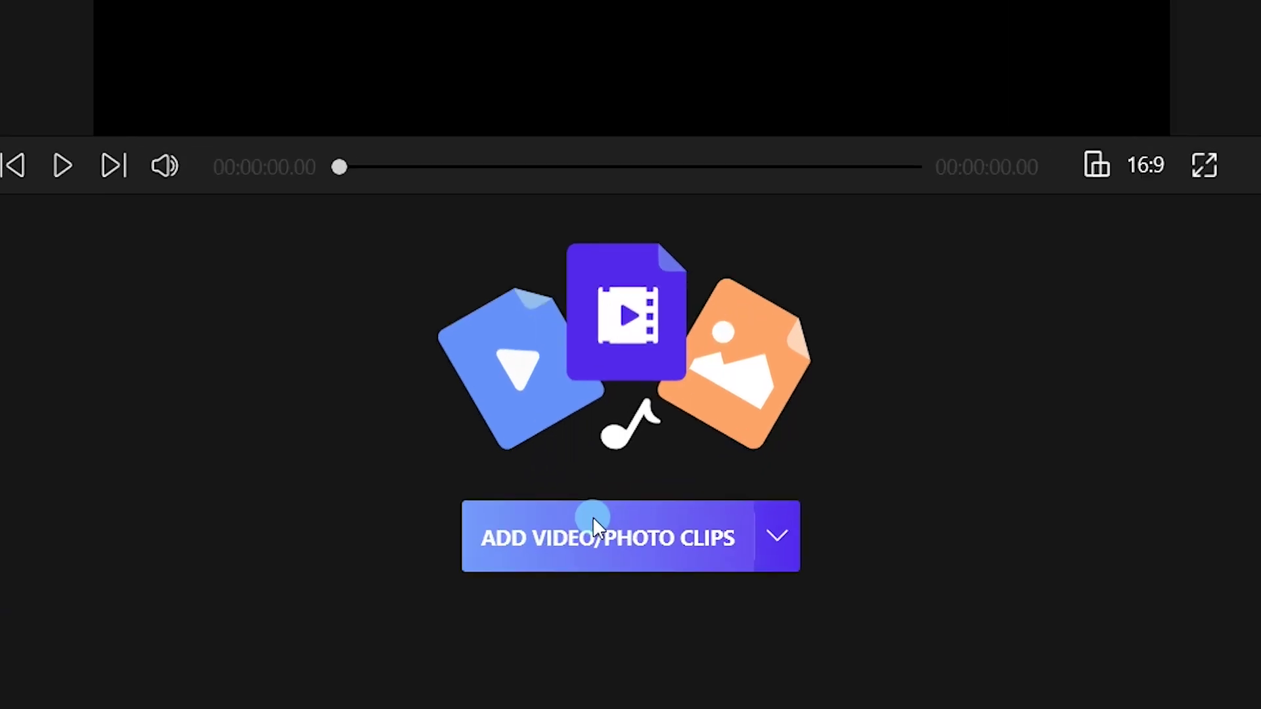
# Add all seven silhouette photos to the new project.
pyautogui.click(590, 513)
pyautogui.moveTo(679, 273); pyautogui.dragTo(237, 157)
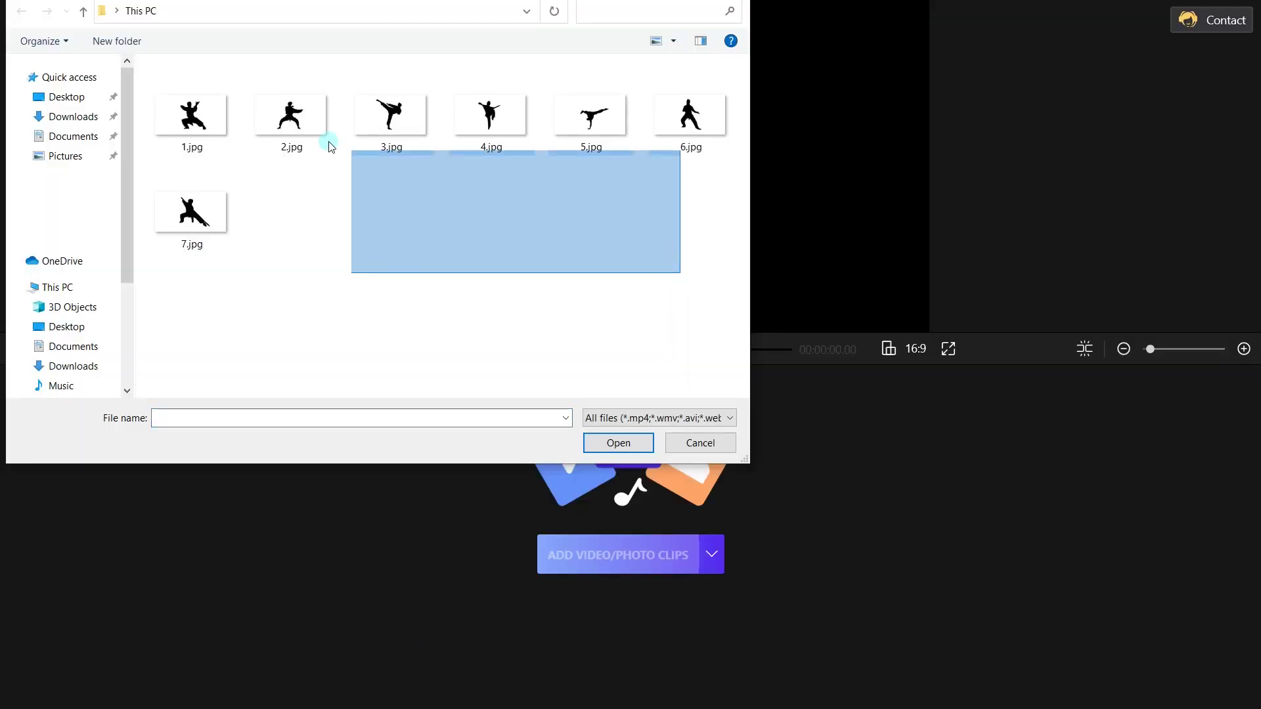
pyautogui.click(614, 438)
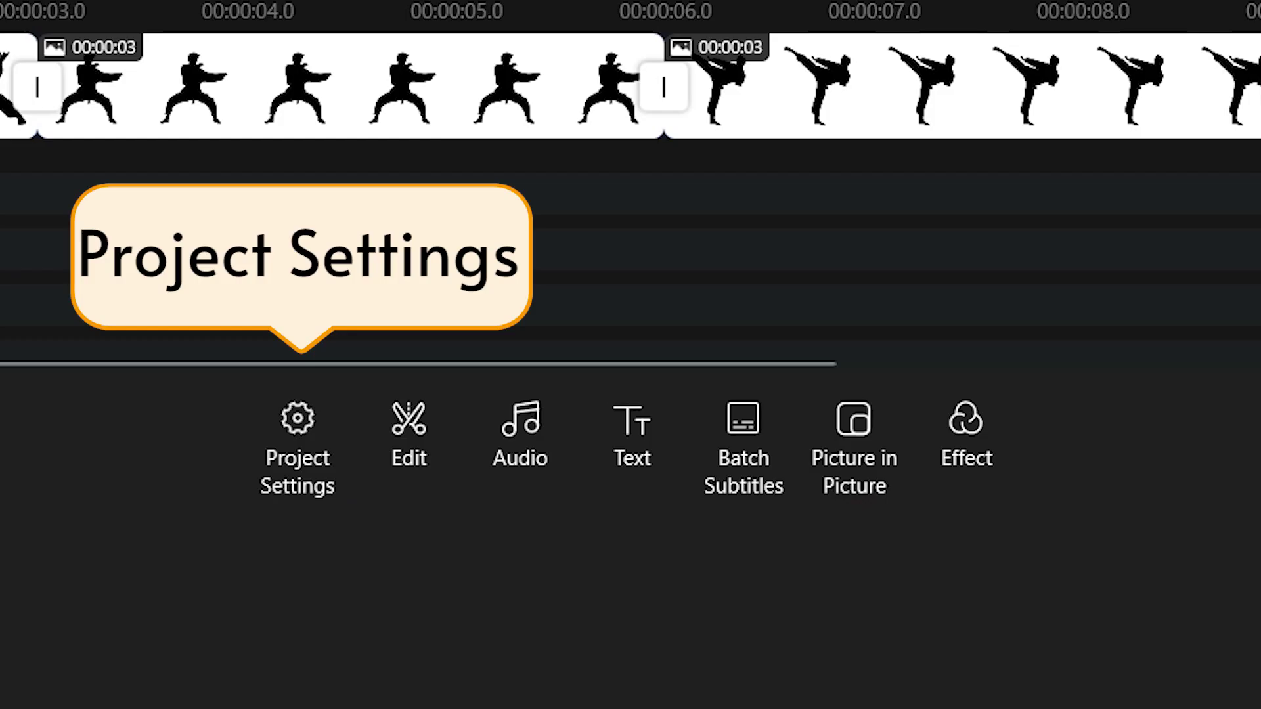
# Set the default photo duration to 1.5 seconds in Project Settings.
pyautogui.click(483, 667)
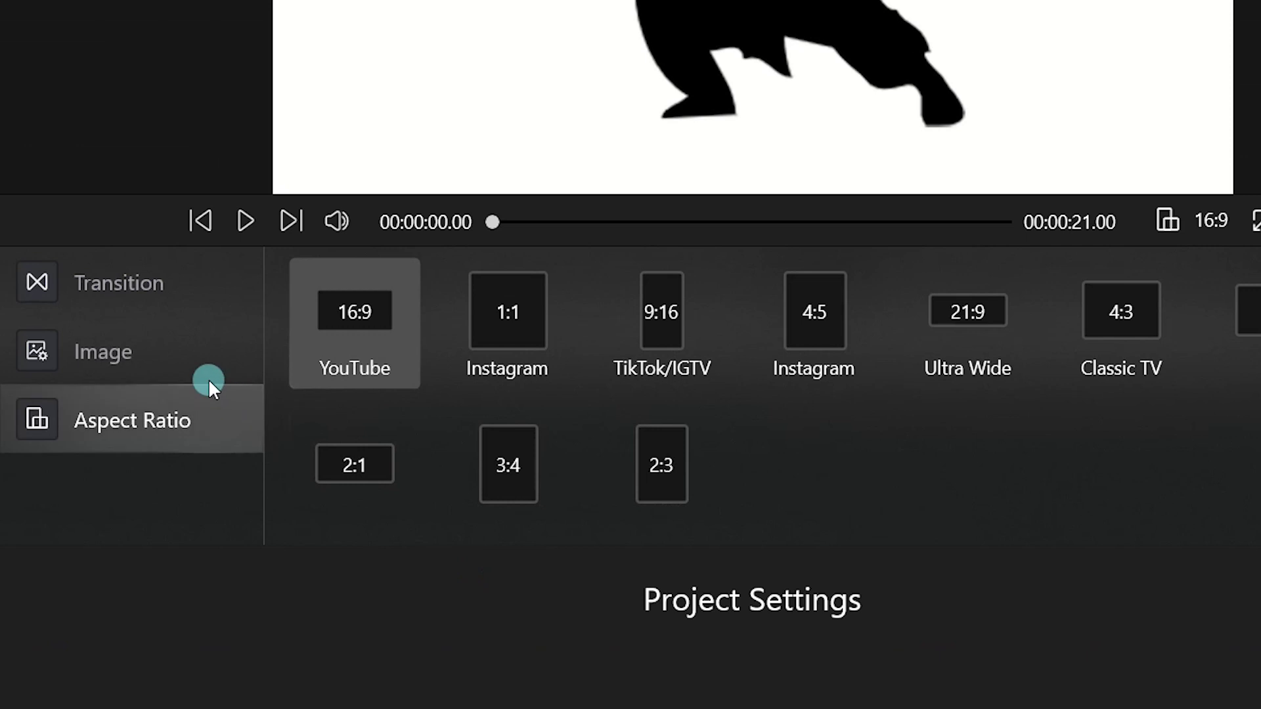
pyautogui.click(198, 365)
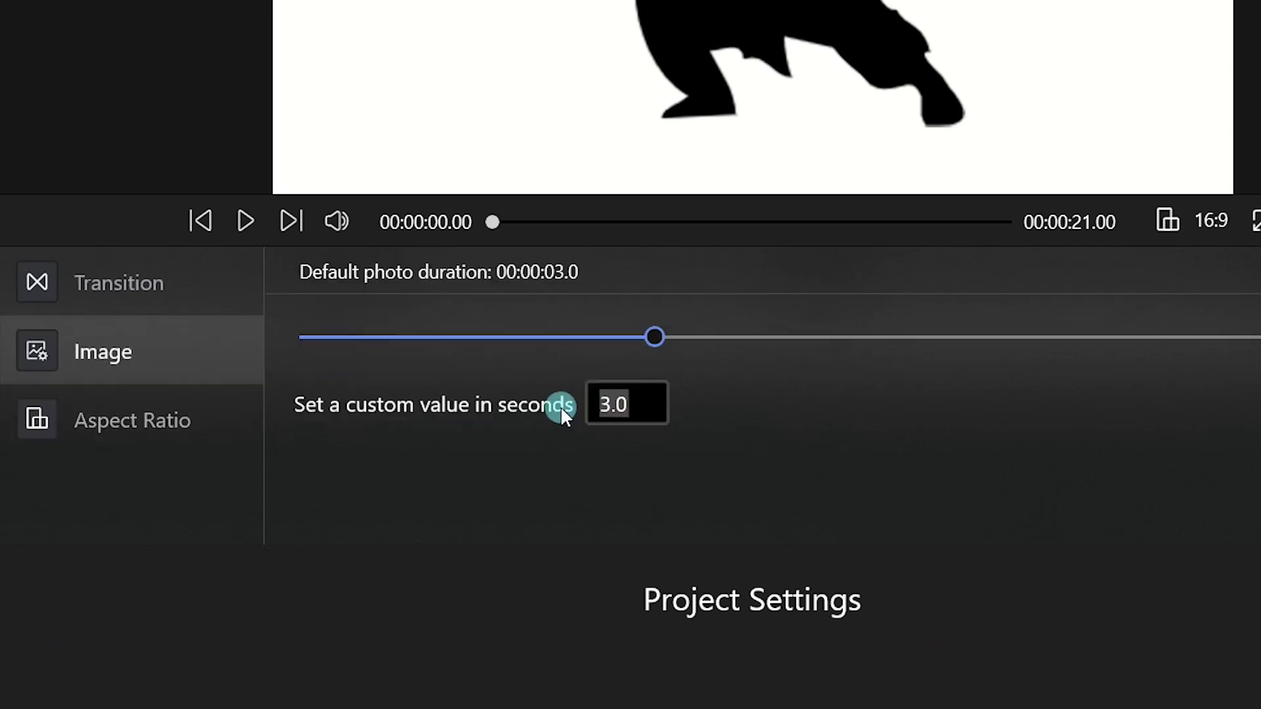
pyautogui.write('1.5')
pyautogui.click(518, 451)
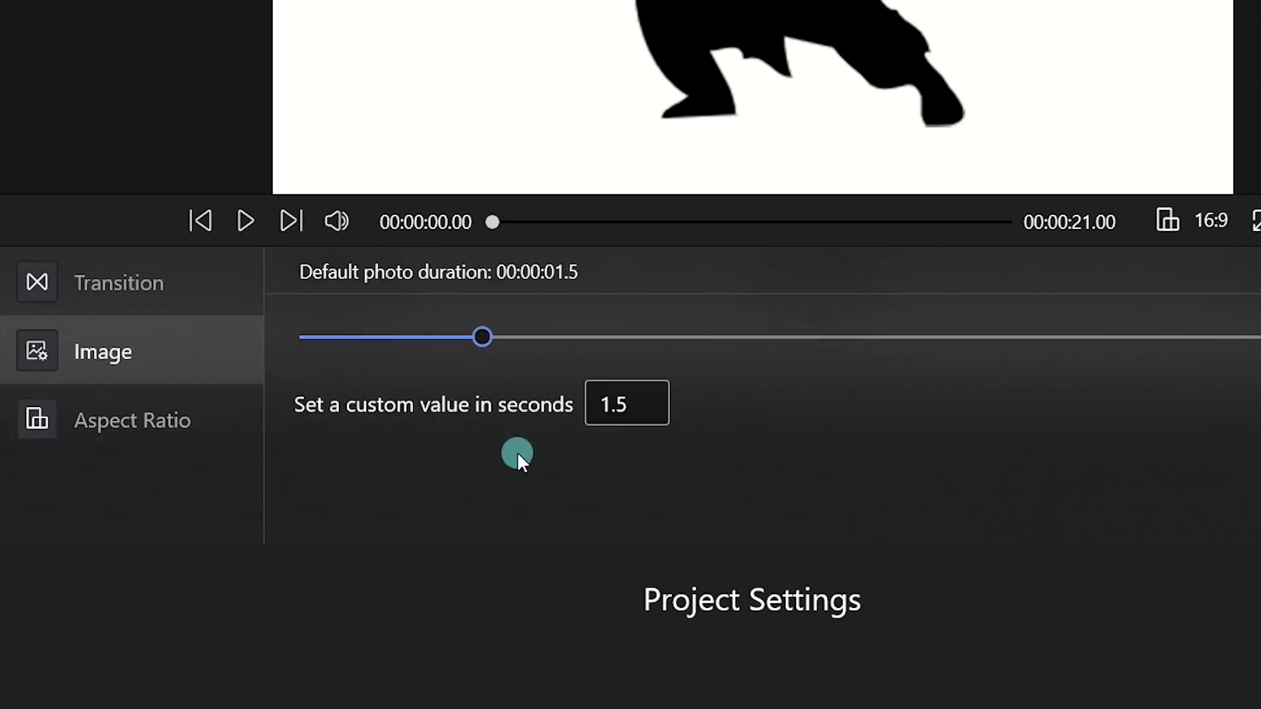
# Use 0.4-second Opacity transitions between the photos.
pyautogui.click(179, 279)
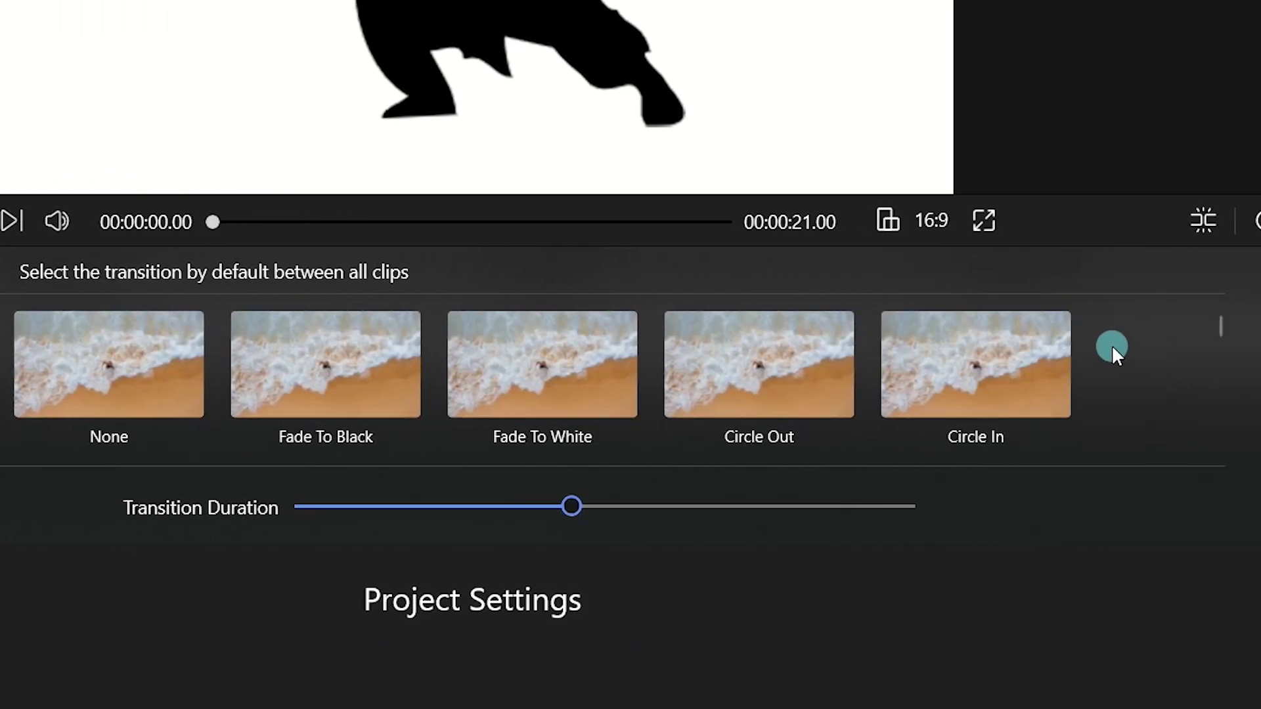
pyautogui.moveTo(1220, 317); pyautogui.dragTo(756, 369)
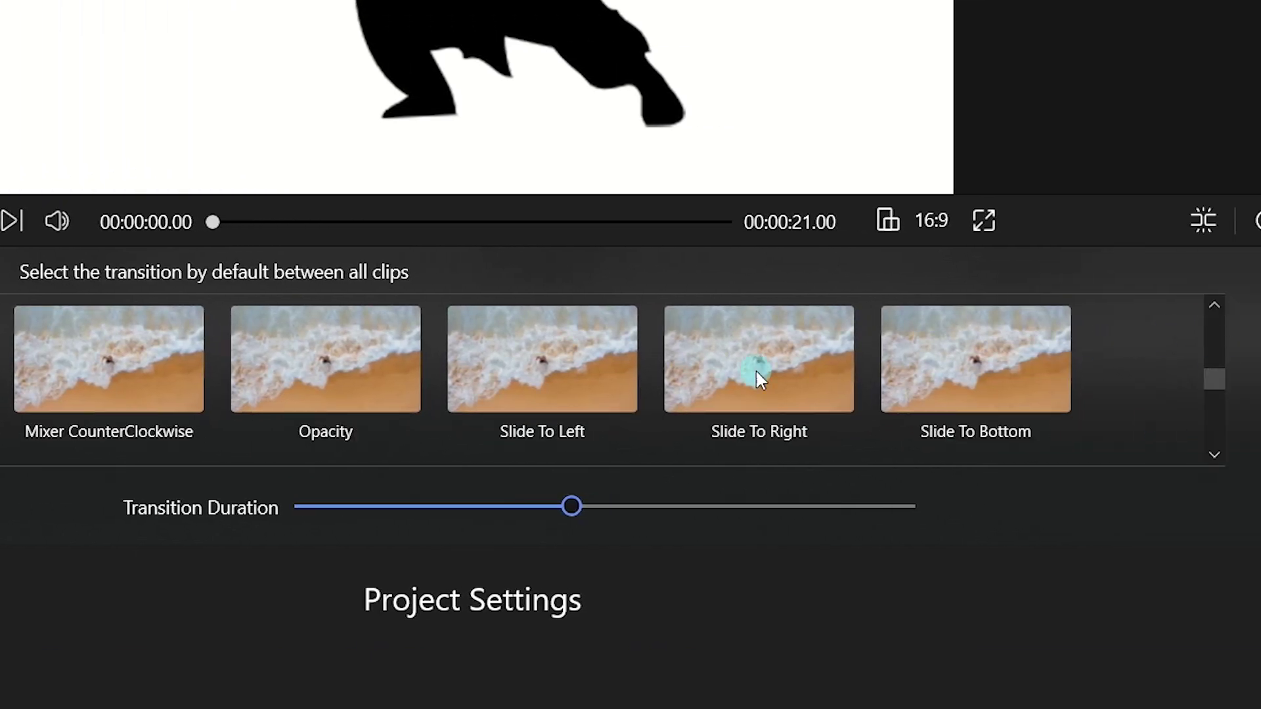
pyautogui.click(342, 373)
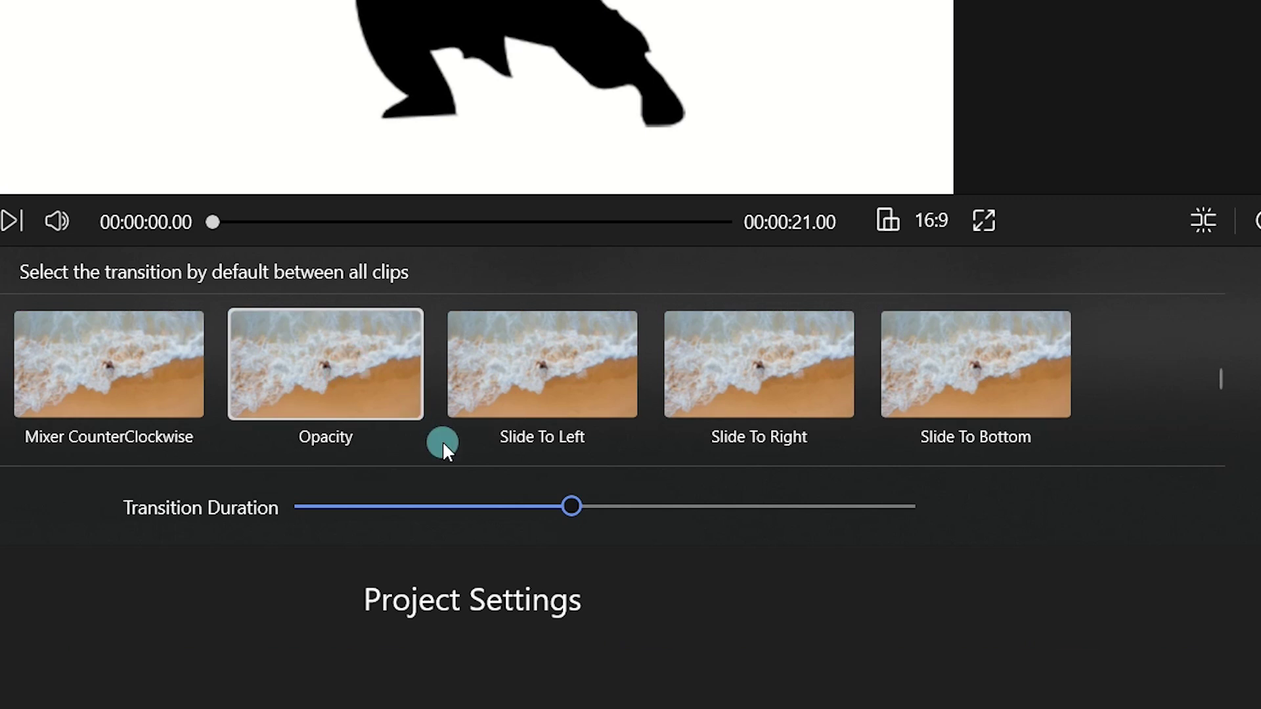
pyautogui.moveTo(519, 508); pyautogui.dragTo(379, 504)
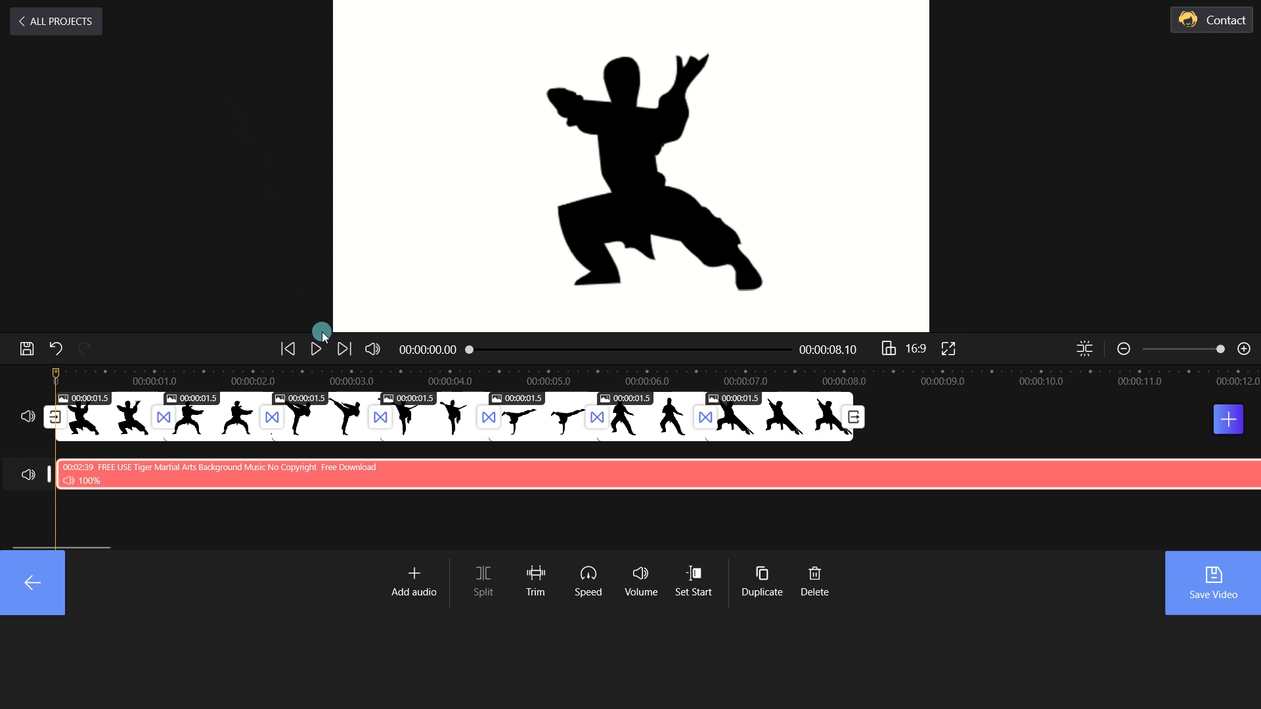
pyautogui.click(318, 350)
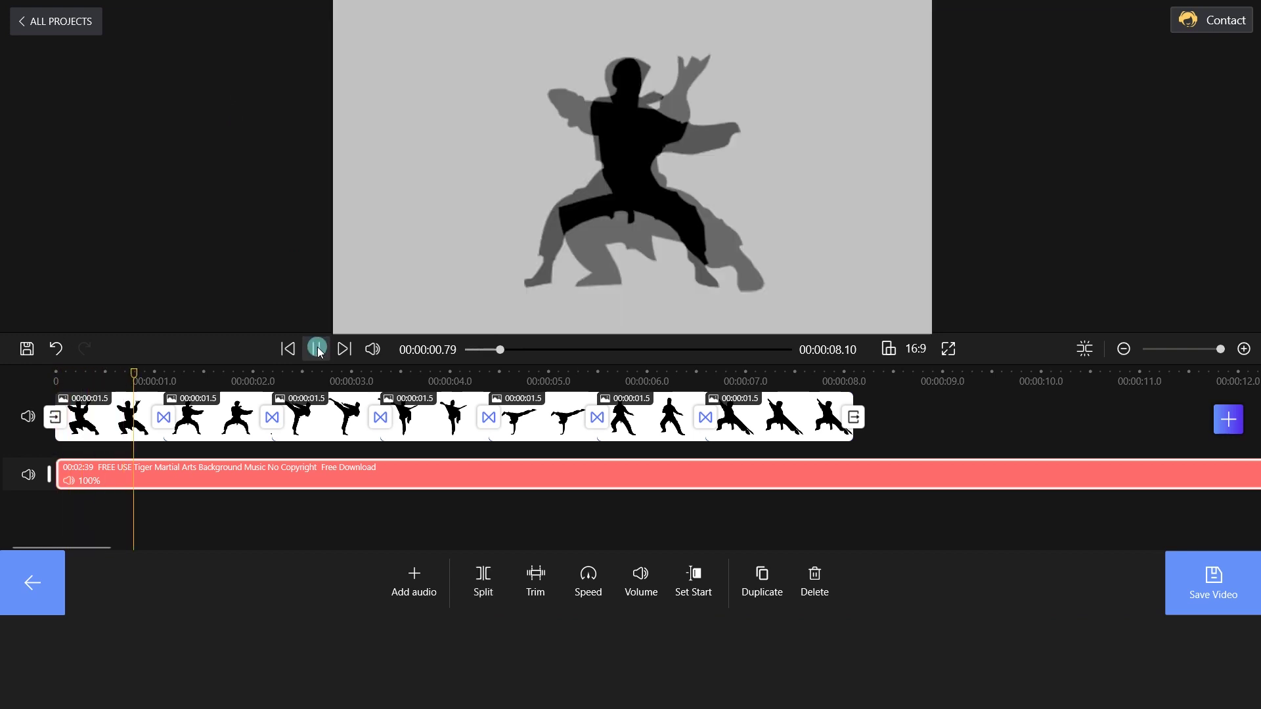